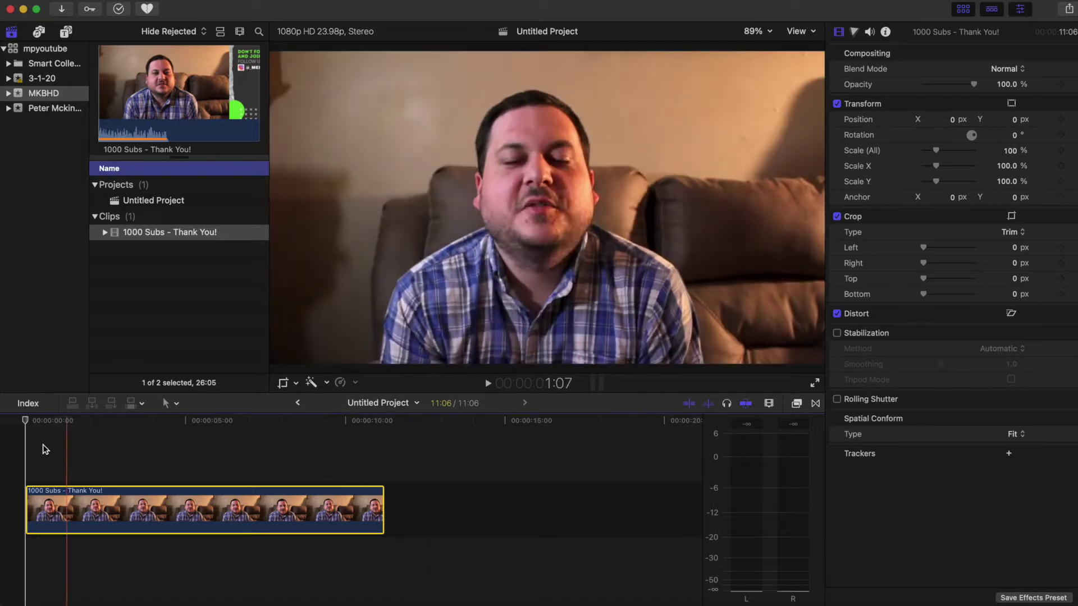
- Show the mKBHD titles in the Titles browser and select the talking-head clip
click(66, 33)
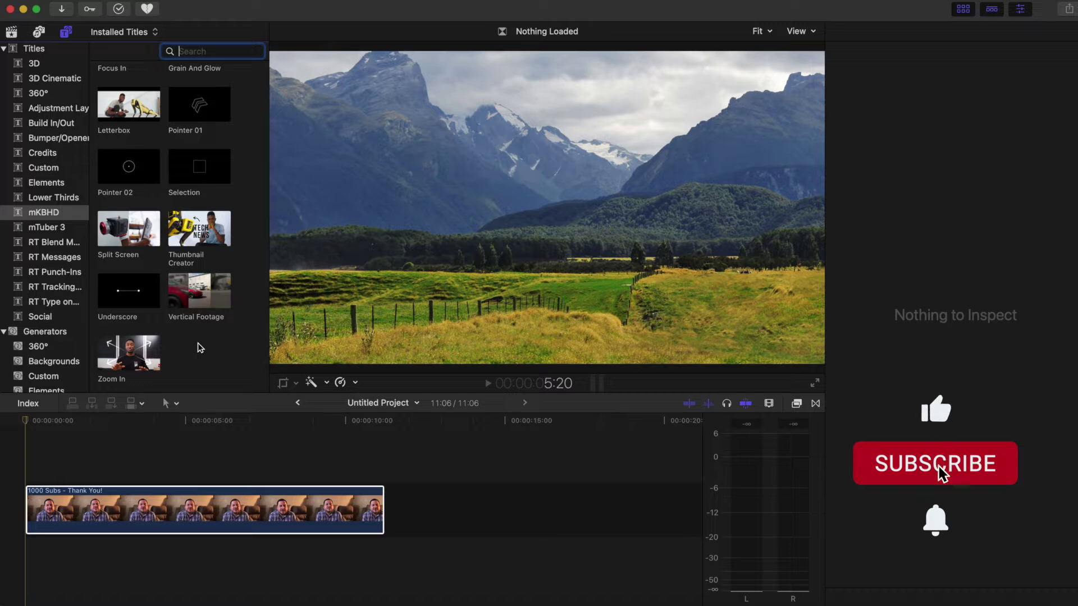
click(151, 506)
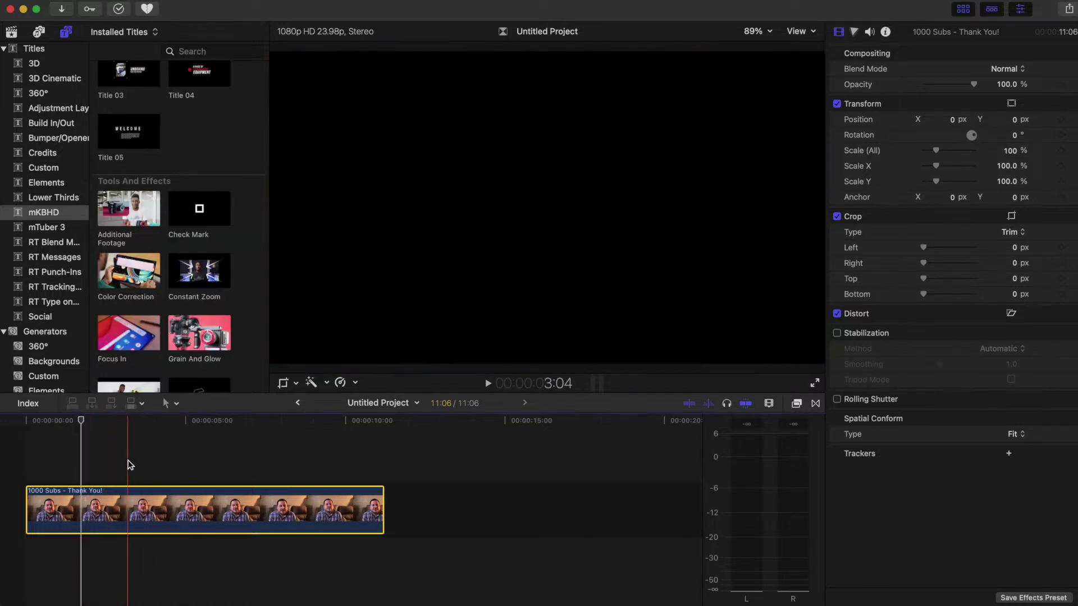
scroll(202, 224, down, 3)
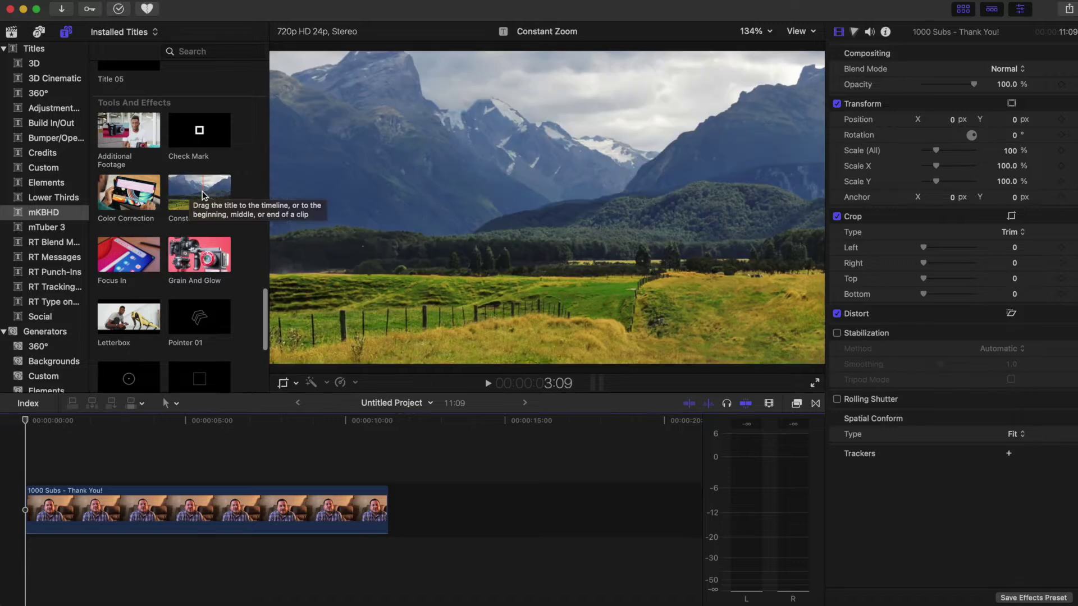
scroll(213, 197, down, 5)
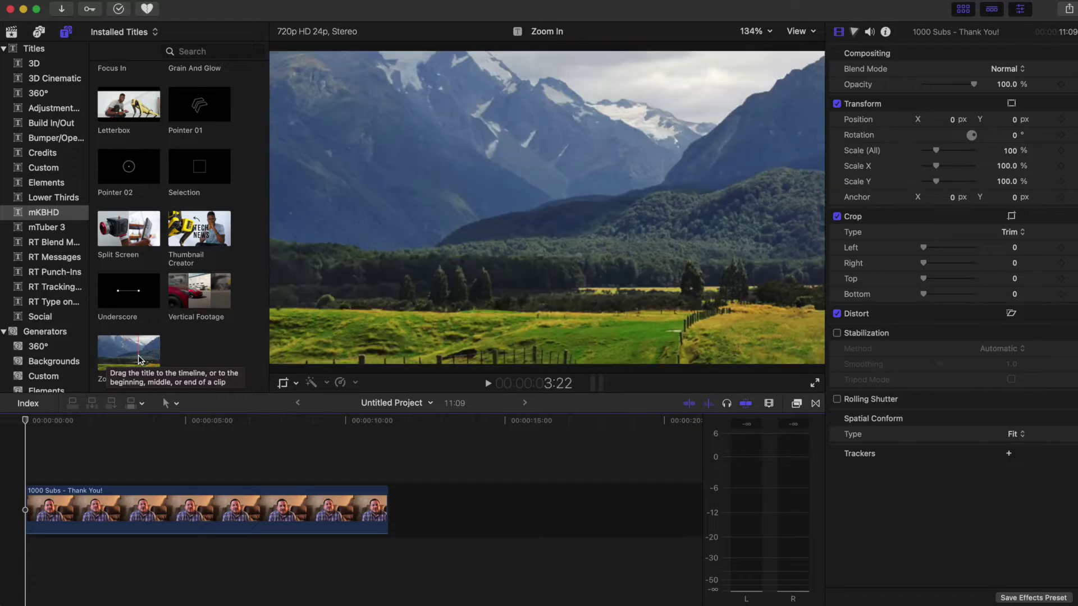
click(234, 495)
- Duplicate the 1000 Subs - Thank You! clip right after itself, making the project 22:18
drag(234, 493, 611, 492)
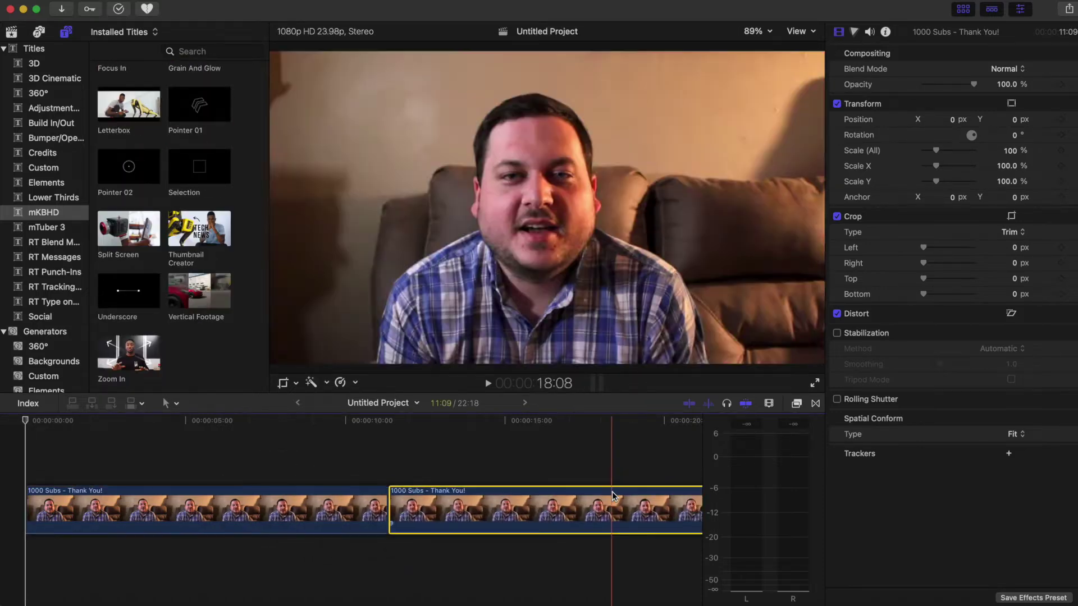
scroll(482, 468, right, 1)
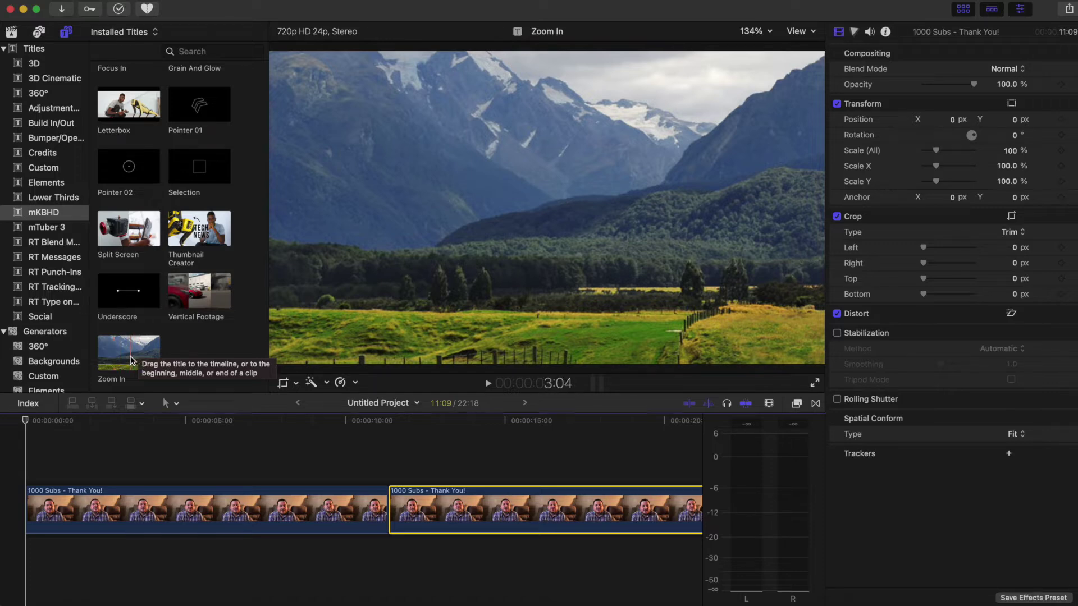
- Place the Zoom In title above the first clip, trim it to 02:08, and preview it
drag(131, 359, 55, 468)
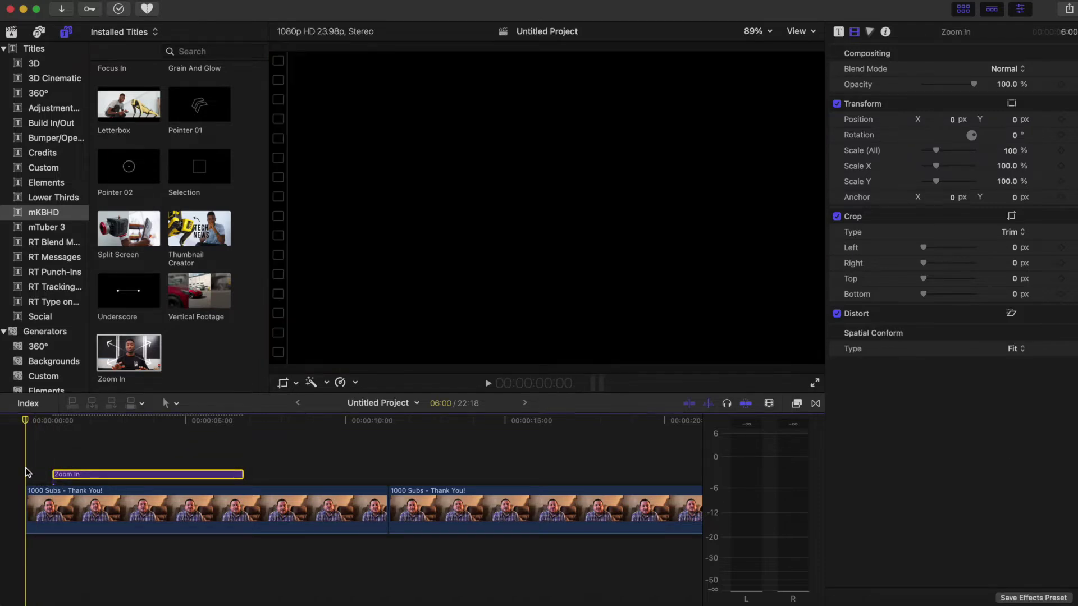
key(space)
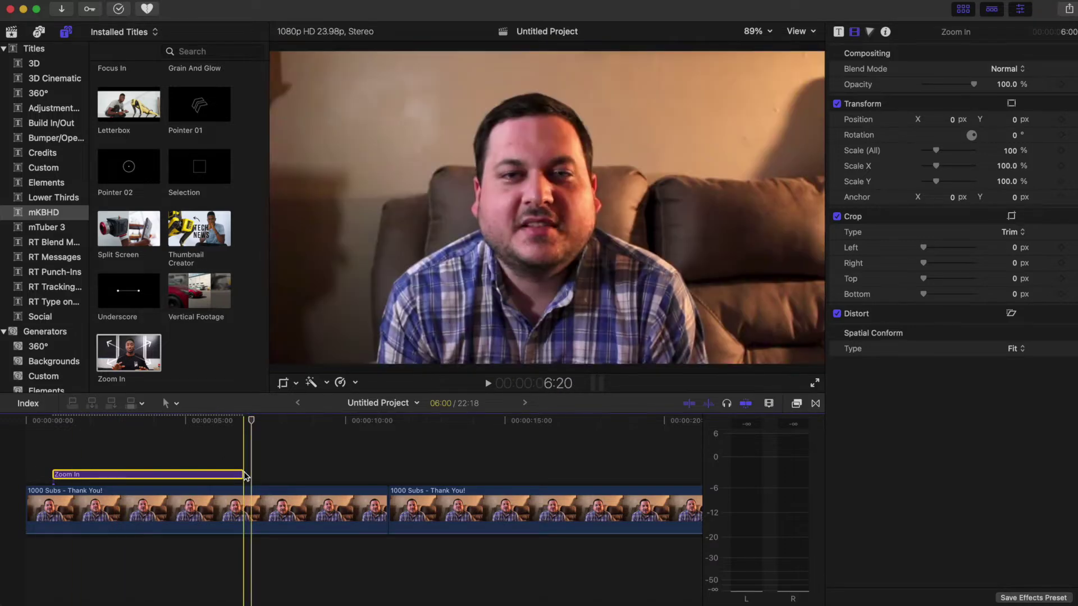
drag(243, 475, 126, 470)
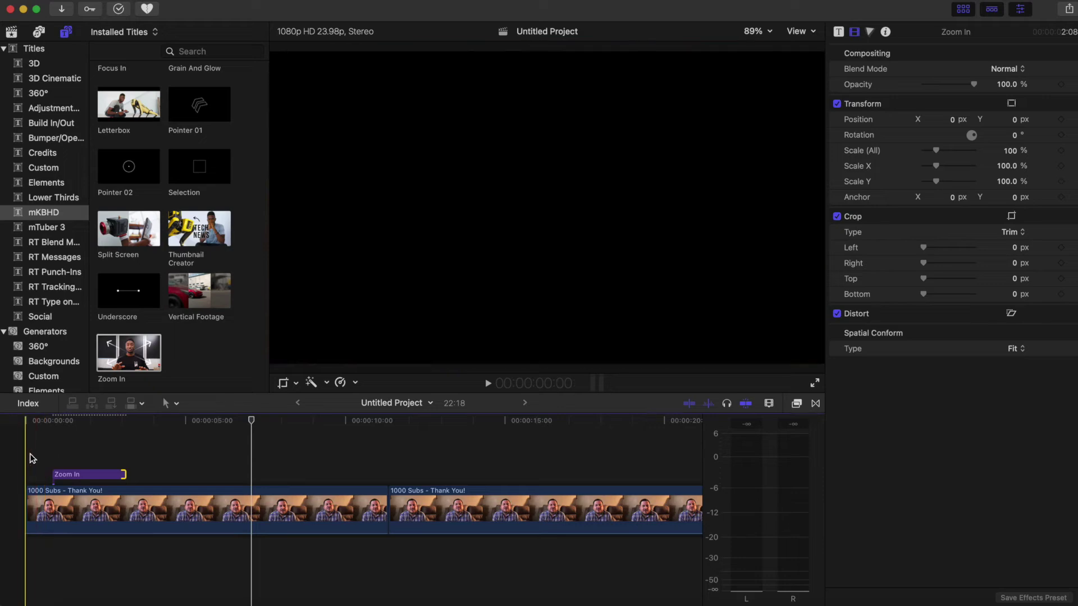
key(space)
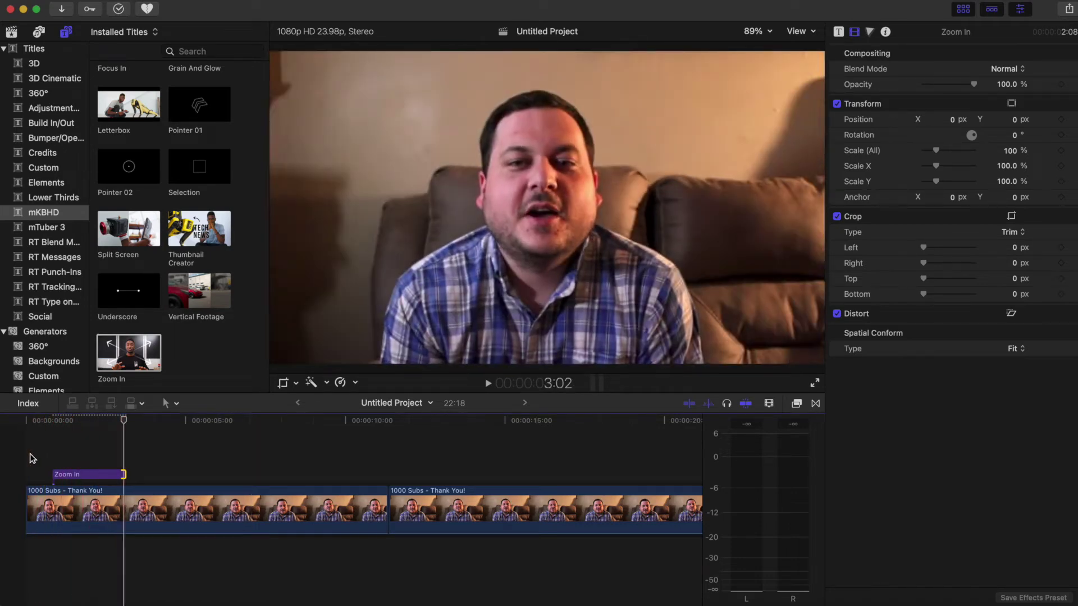
click(93, 474)
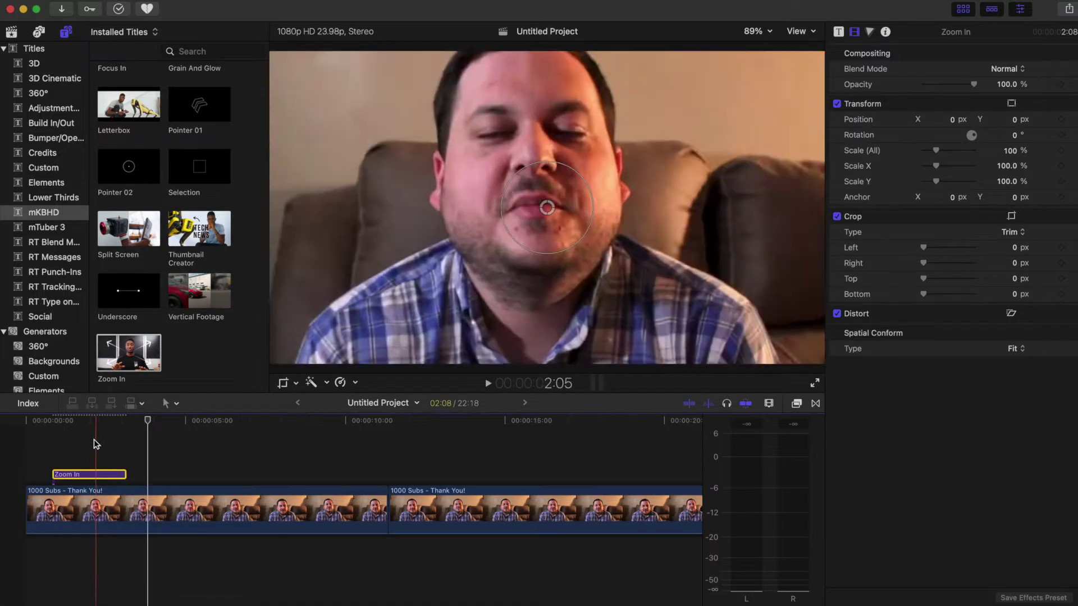
- Check the Zoom In title's Animation In Type (Regular) and lengthen the title to 03:17
drag(147, 422, 59, 430)
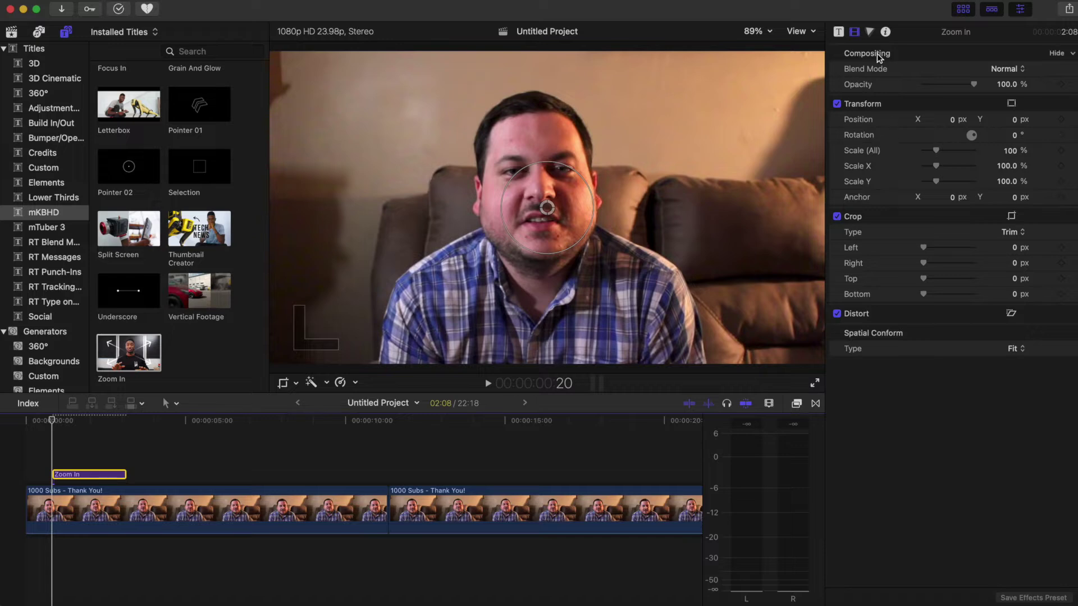
click(838, 32)
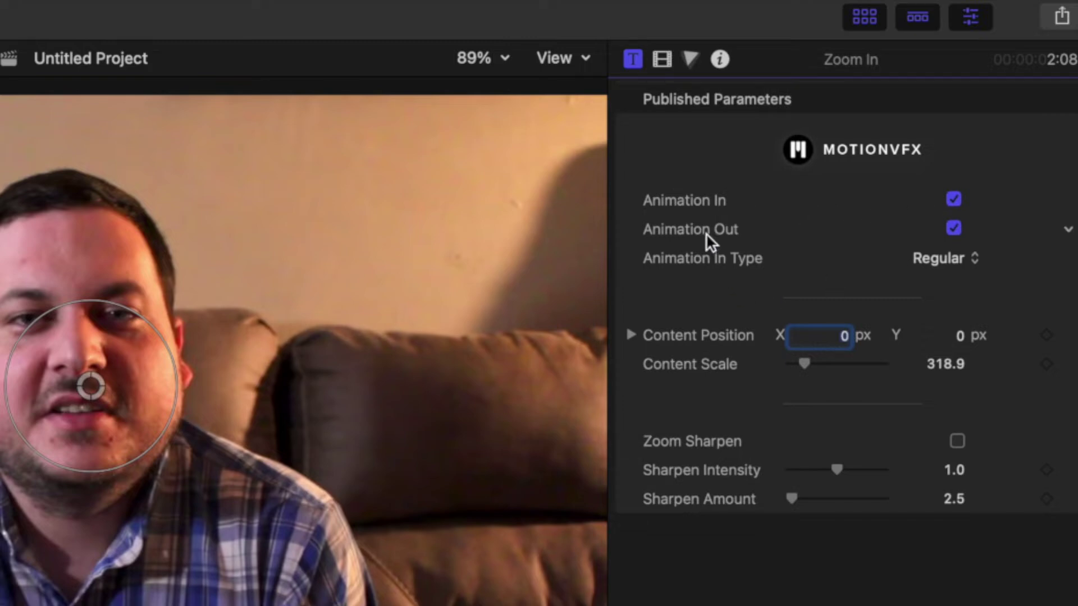
click(957, 263)
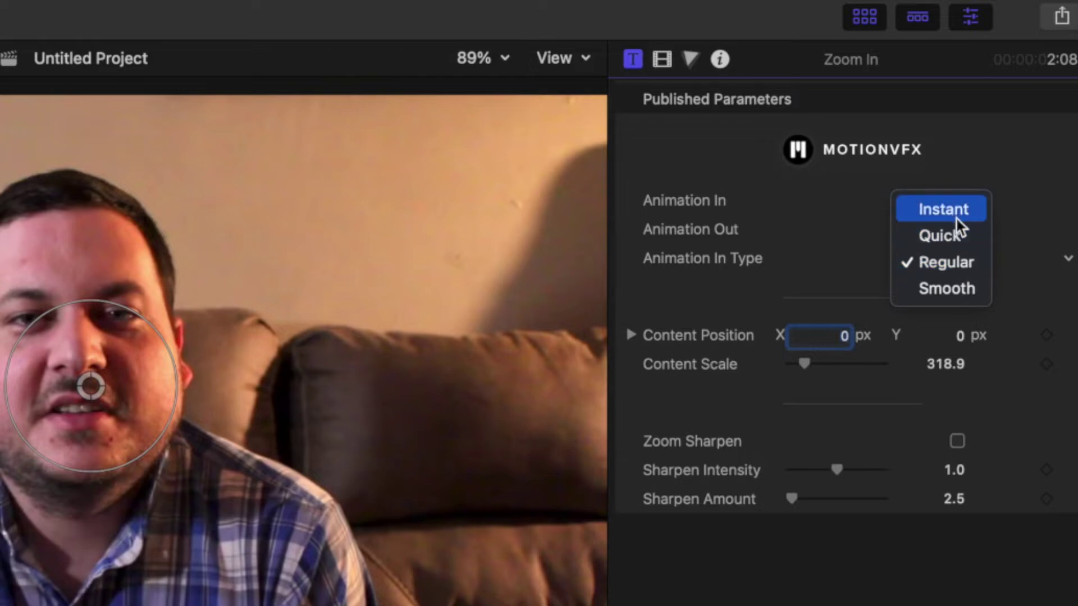
click(997, 274)
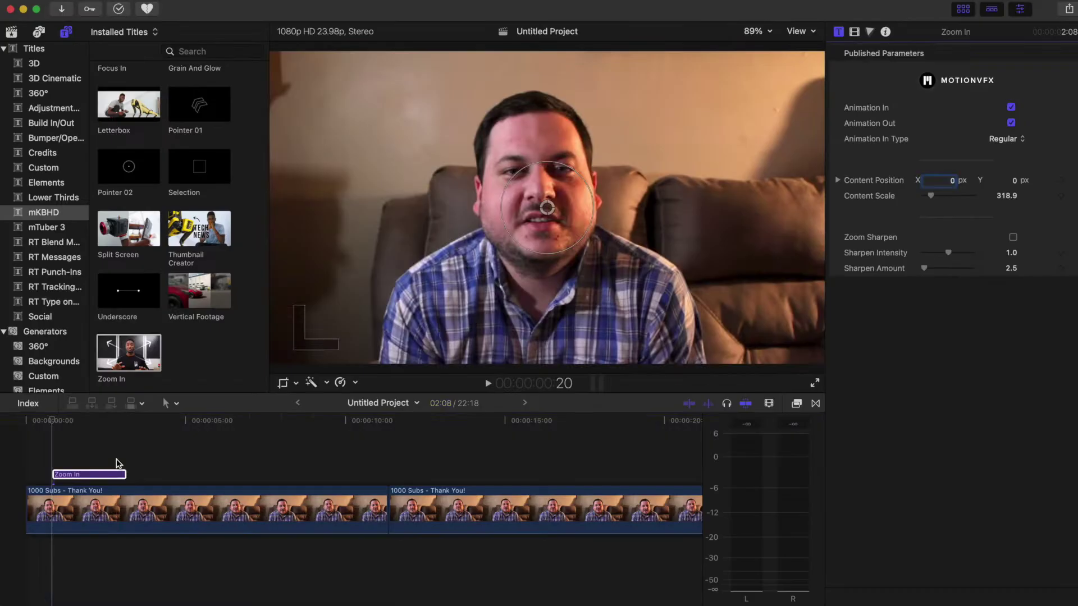
drag(144, 471, 179, 473)
key(space)
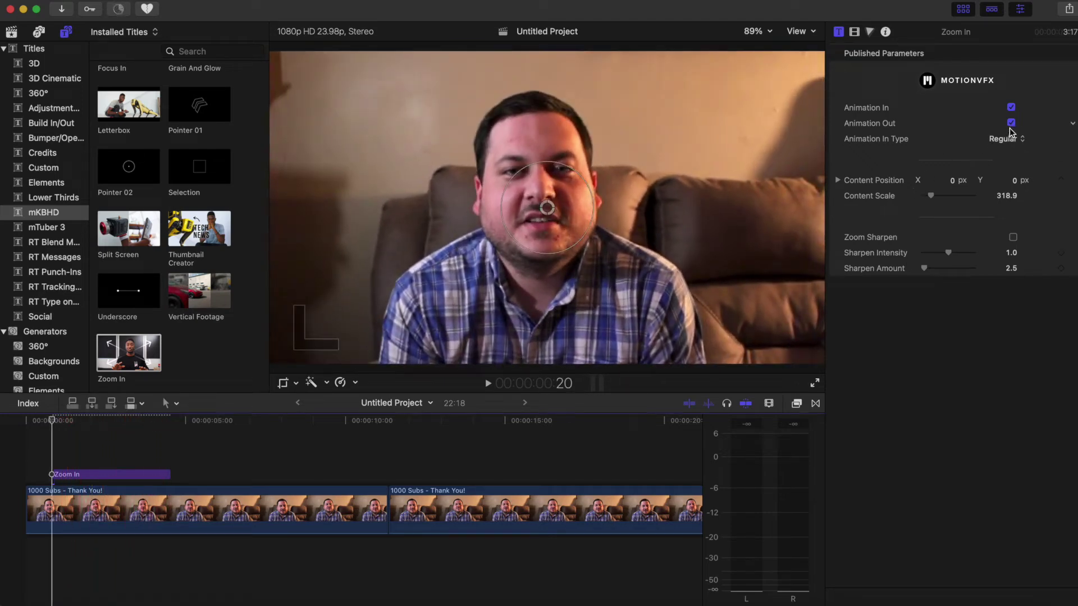
- Preview the Instant and Quick animation-in types on the Zoom In title, undoing Instant
click(1019, 142)
click(1004, 113)
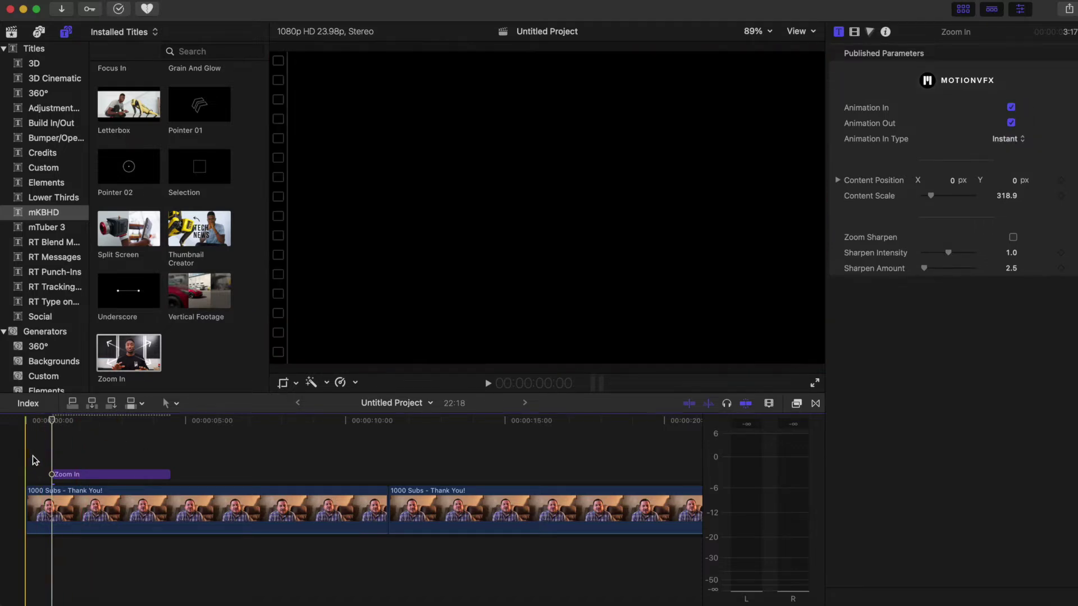
key(space)
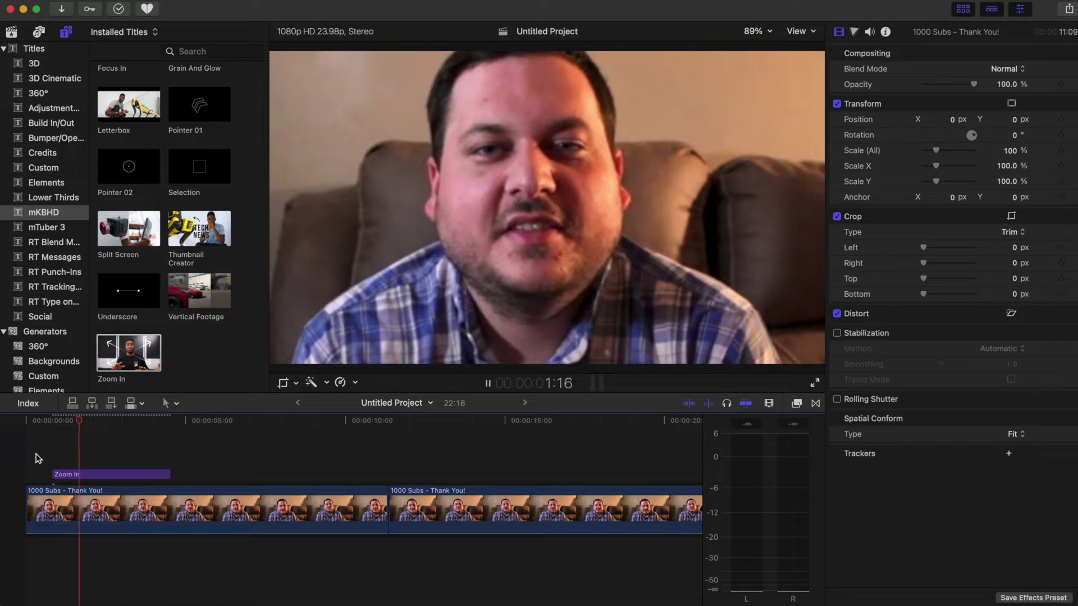
key(space)
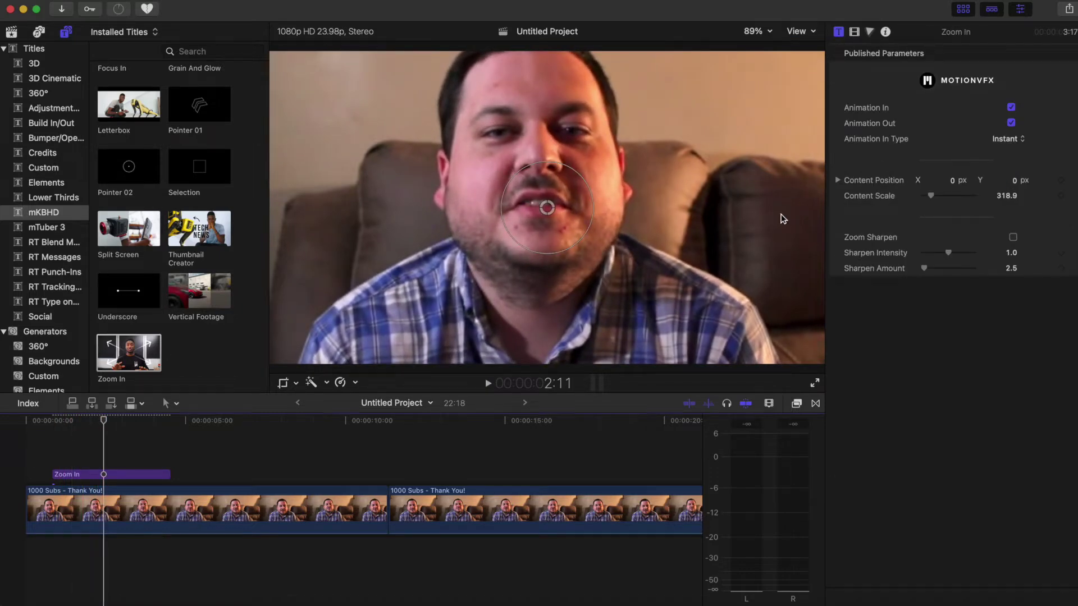
key(super+z)
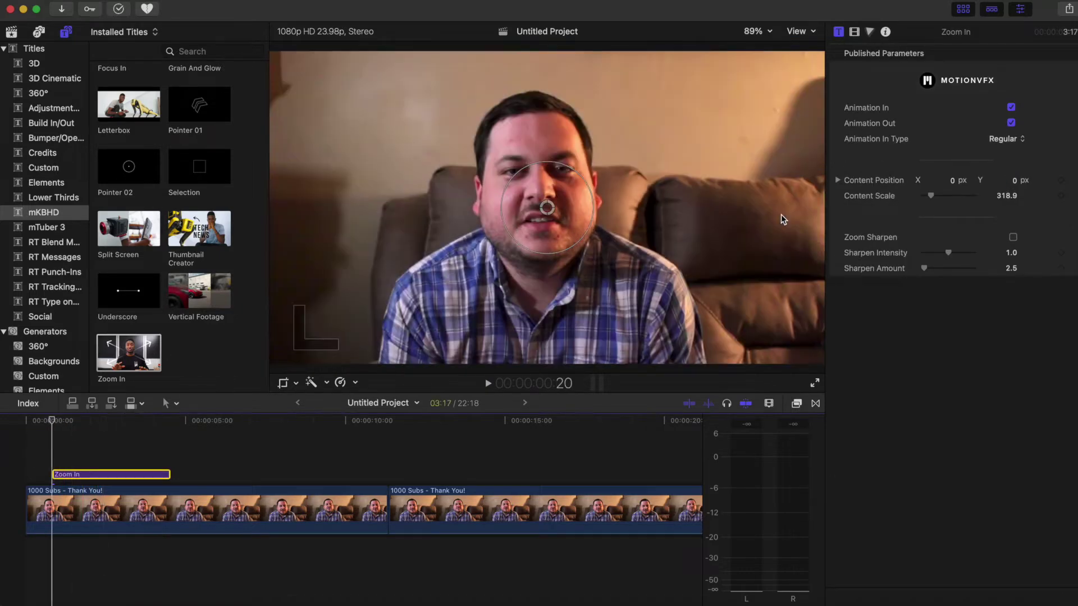
click(998, 139)
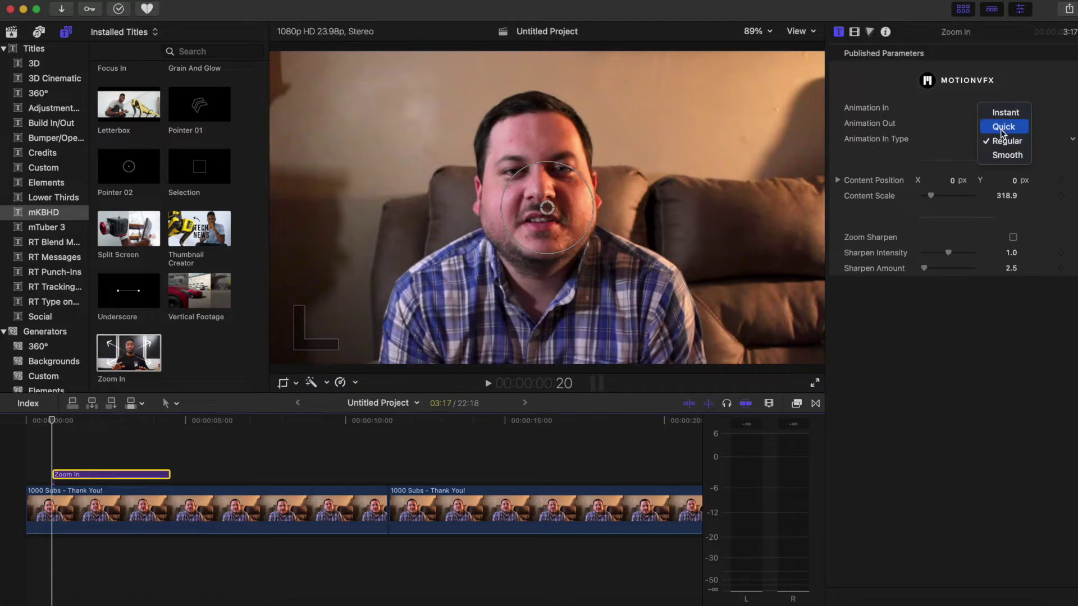
click(1001, 127)
click(39, 452)
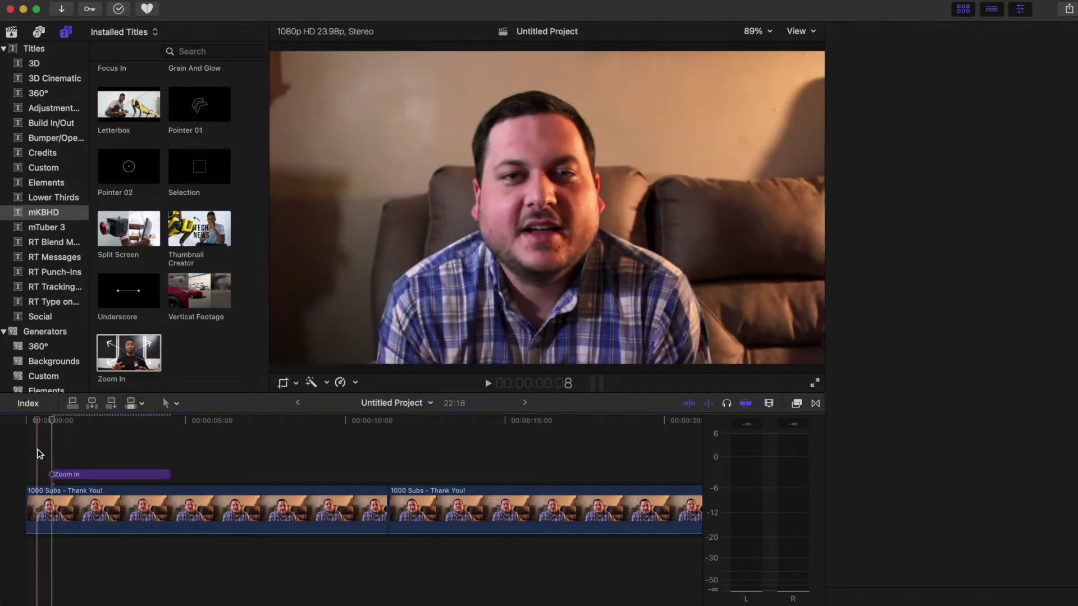
key(space)
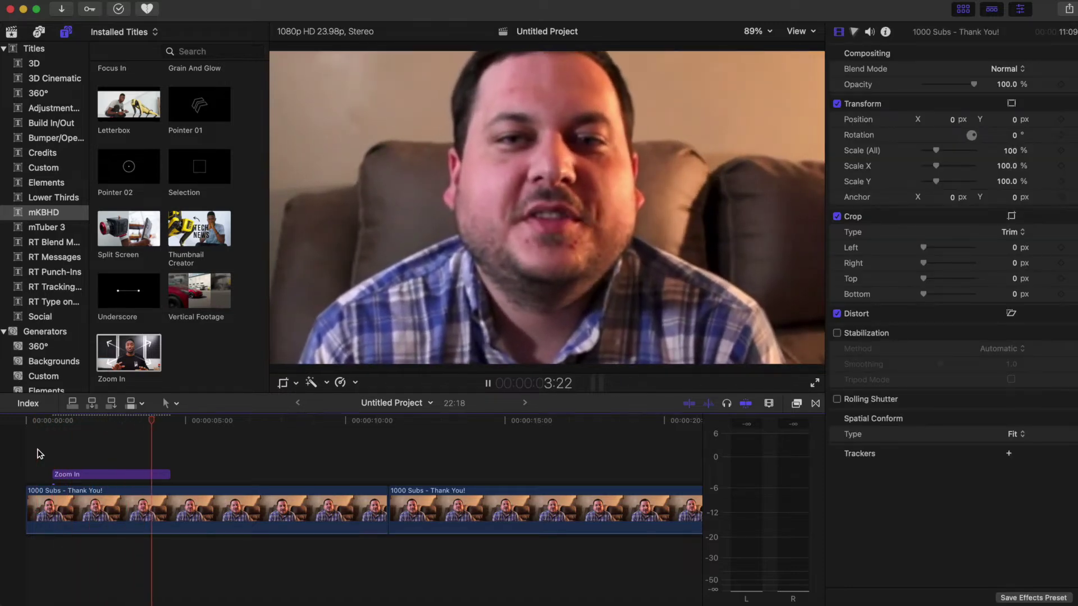
key(space)
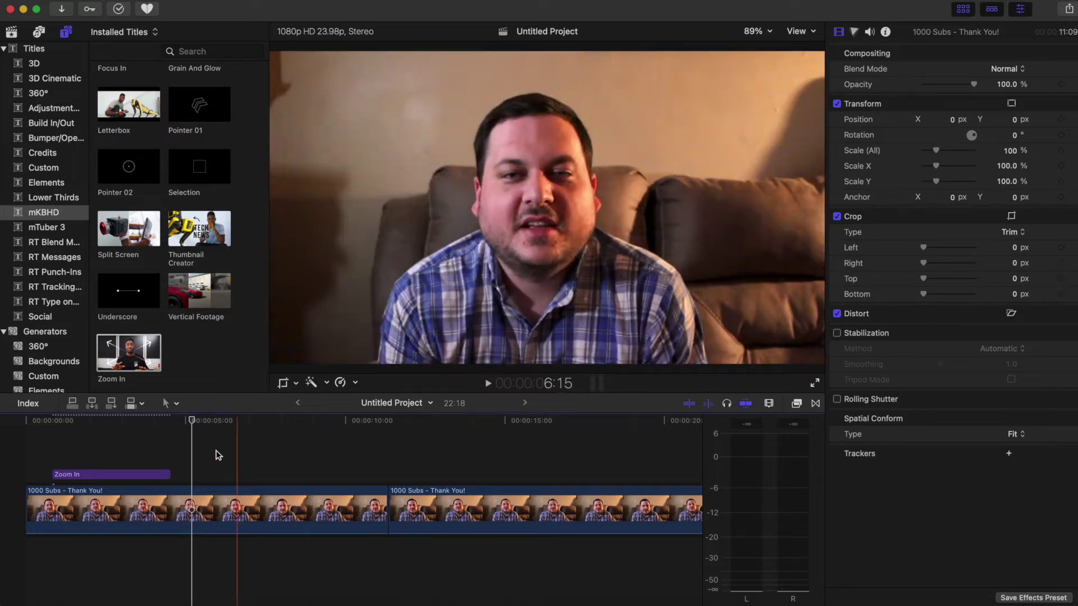
- Switch the Zoom In title's Animation In Type through Regular to Smooth and preview it
click(104, 475)
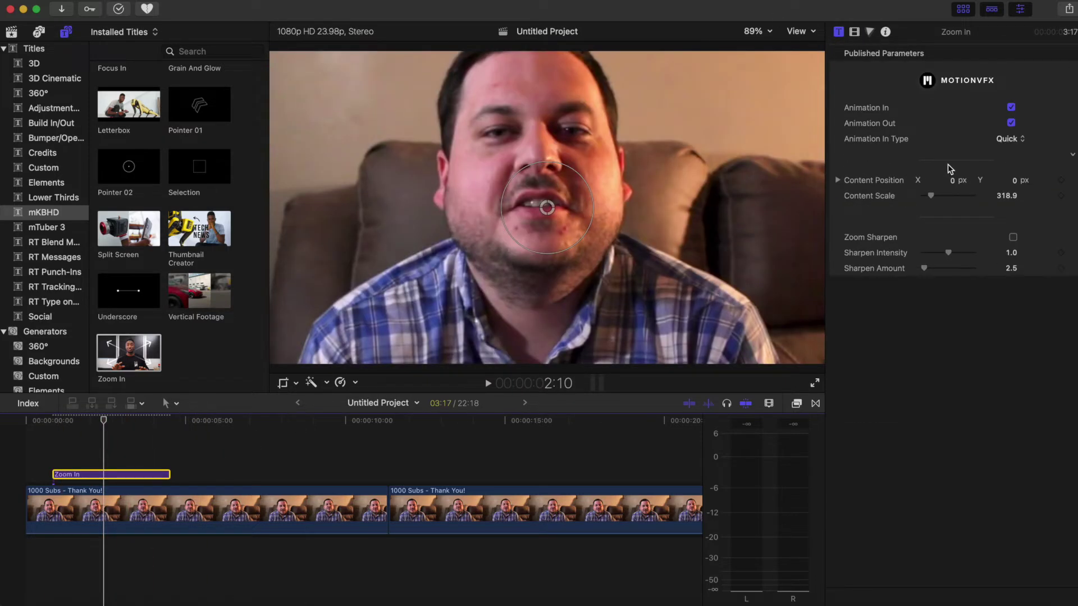
click(1004, 141)
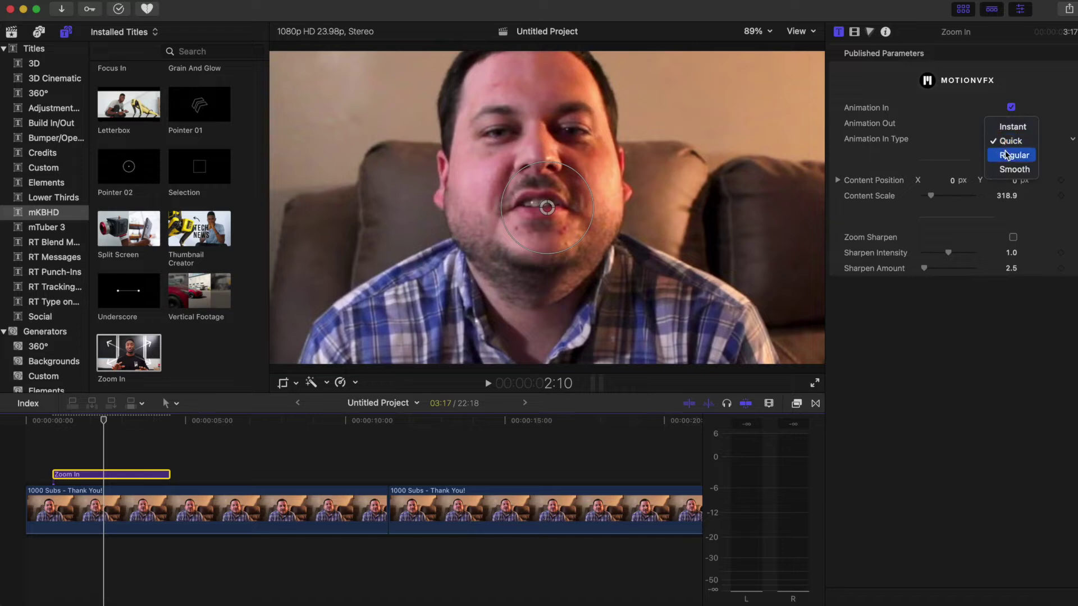
click(1011, 153)
click(32, 458)
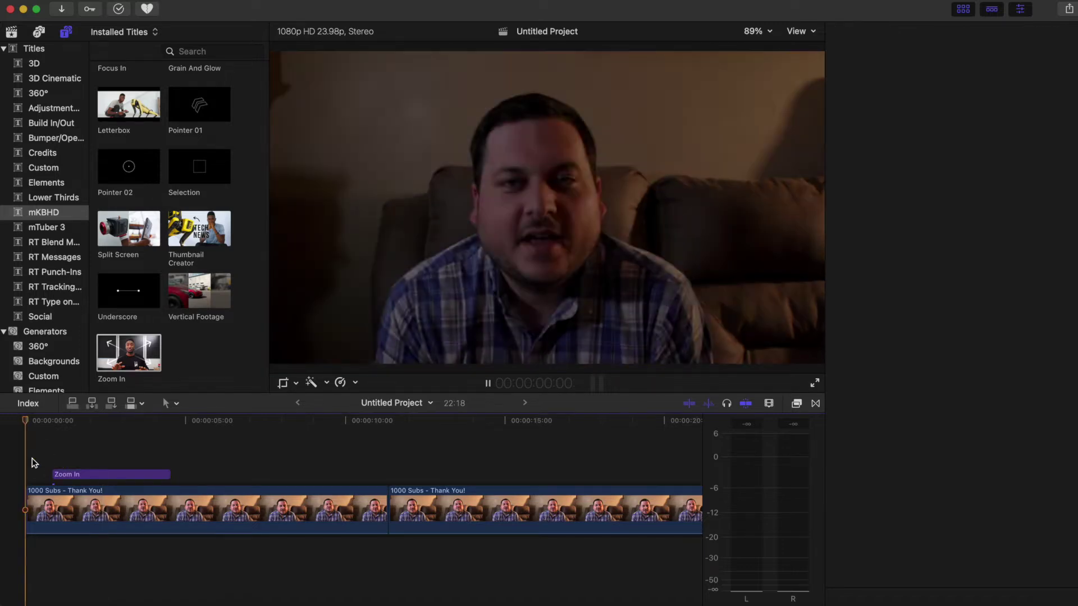
key(space)
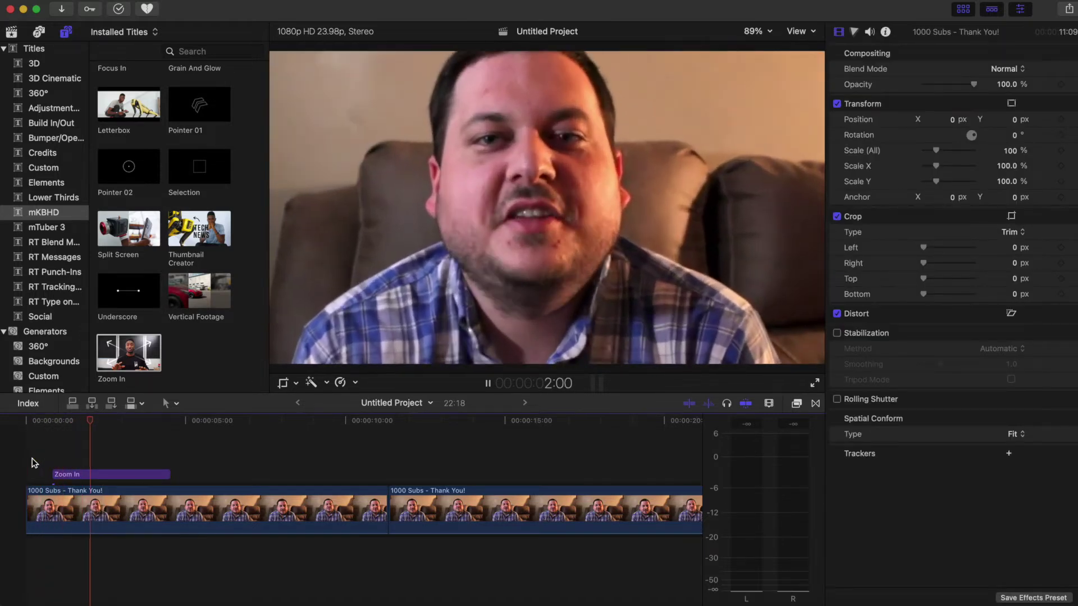
key(space)
key(space)
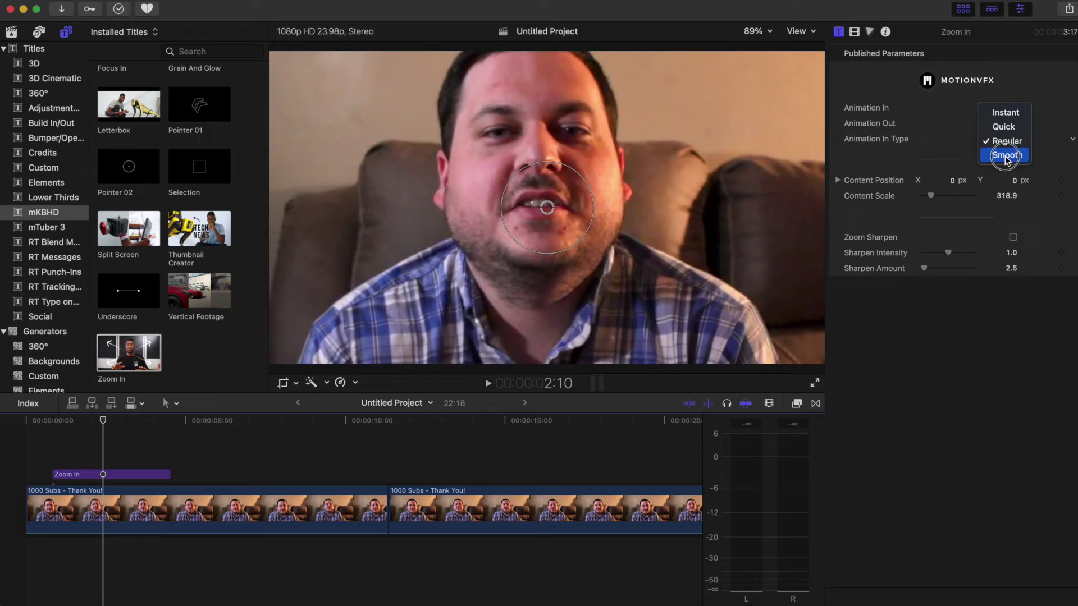
click(1007, 156)
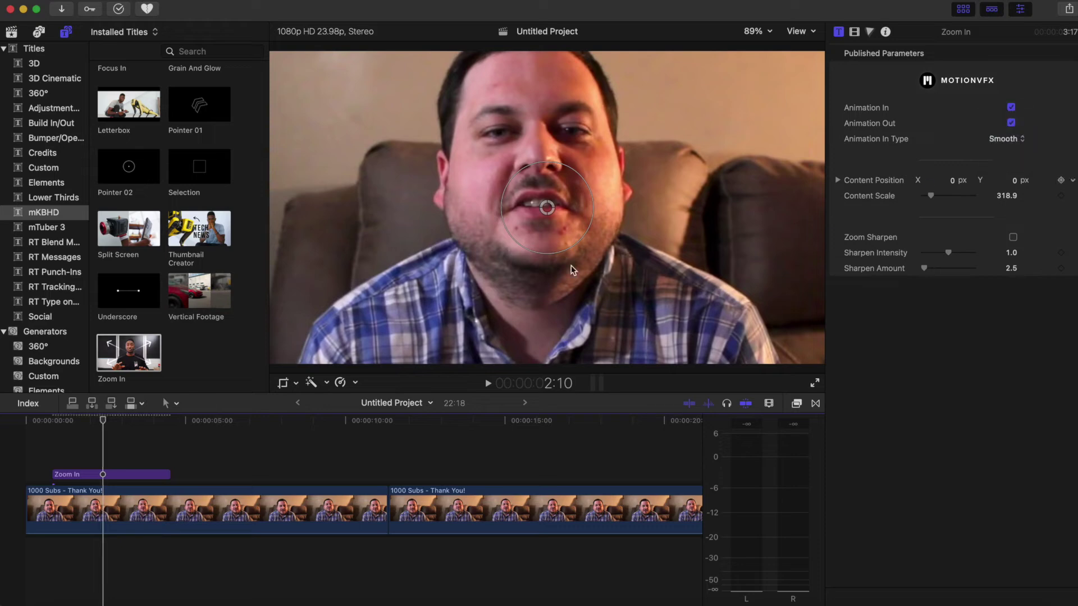
click(27, 459)
key(space)
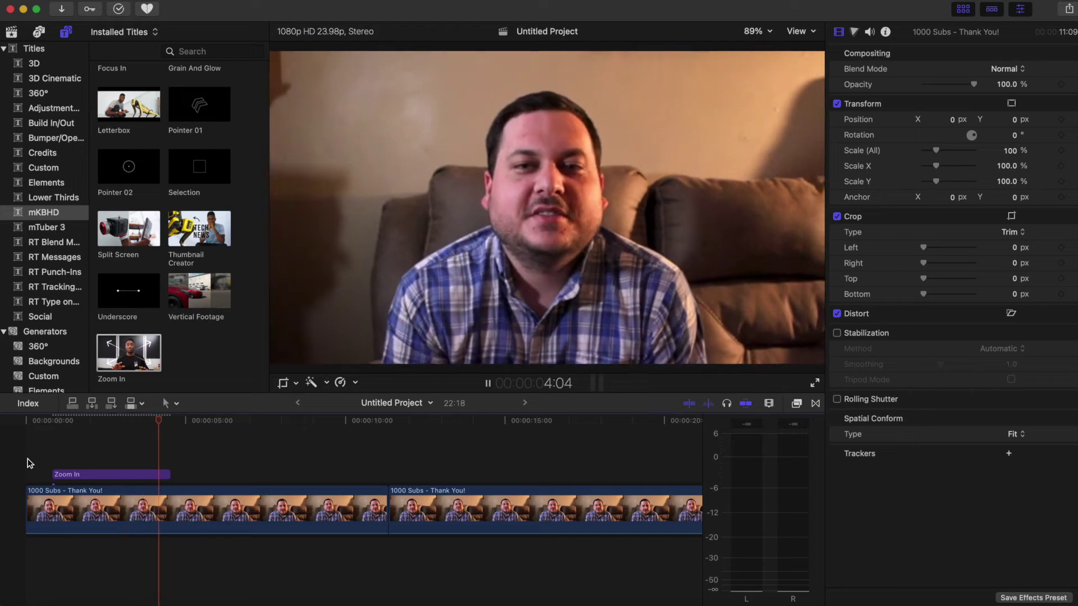
- Stretch the Zoom In title to 07:03 over the first clip and play it back
click(168, 476)
drag(170, 479, 277, 475)
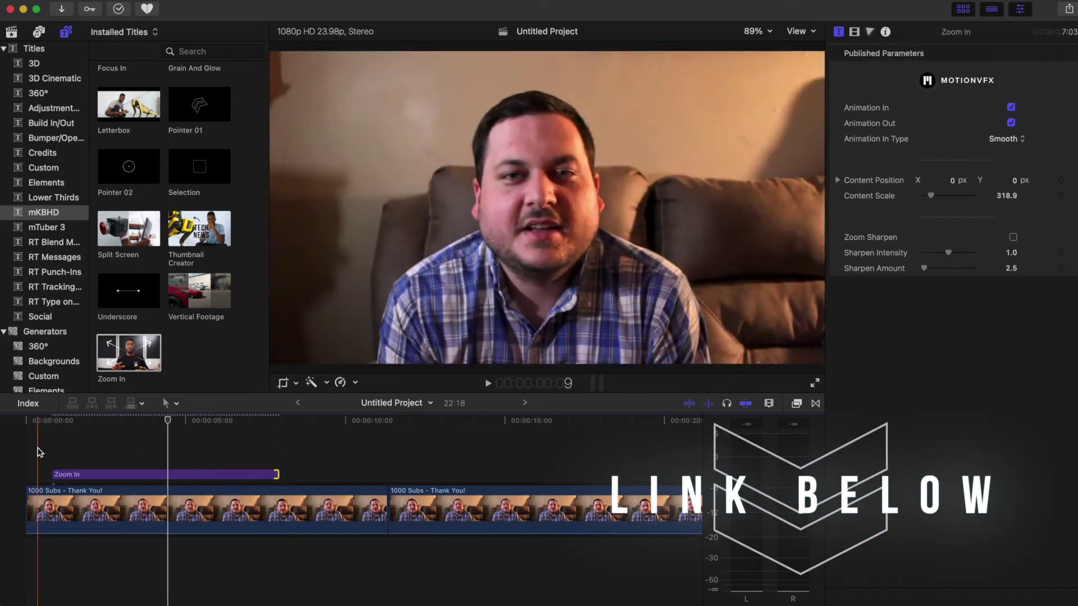
click(37, 452)
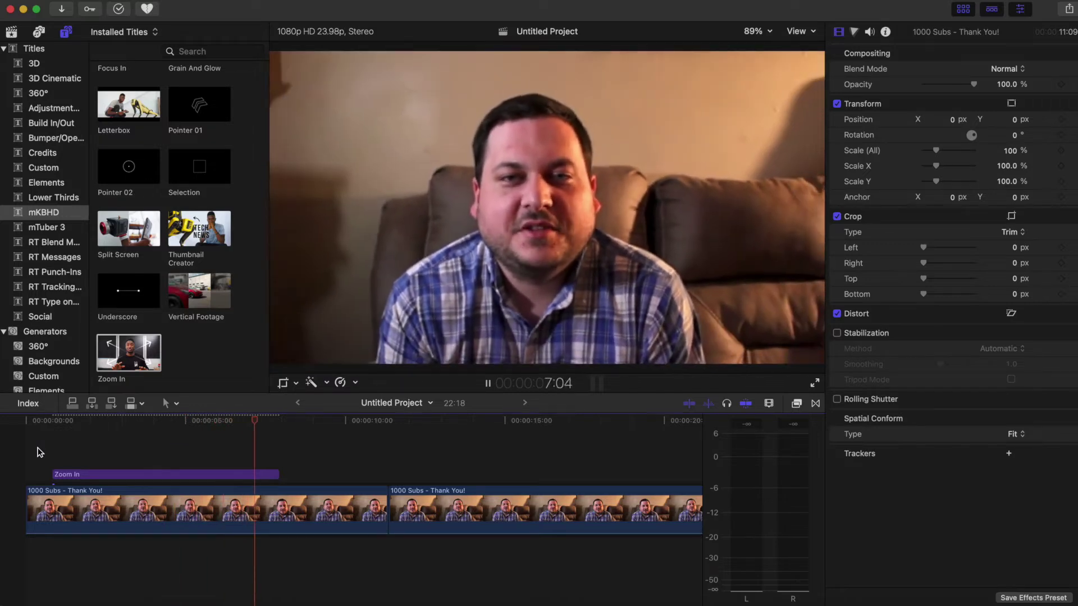
key(space)
- Raise the Zoom In title's Content Scale to 268.4 to frame the speaker's face tightly
click(73, 474)
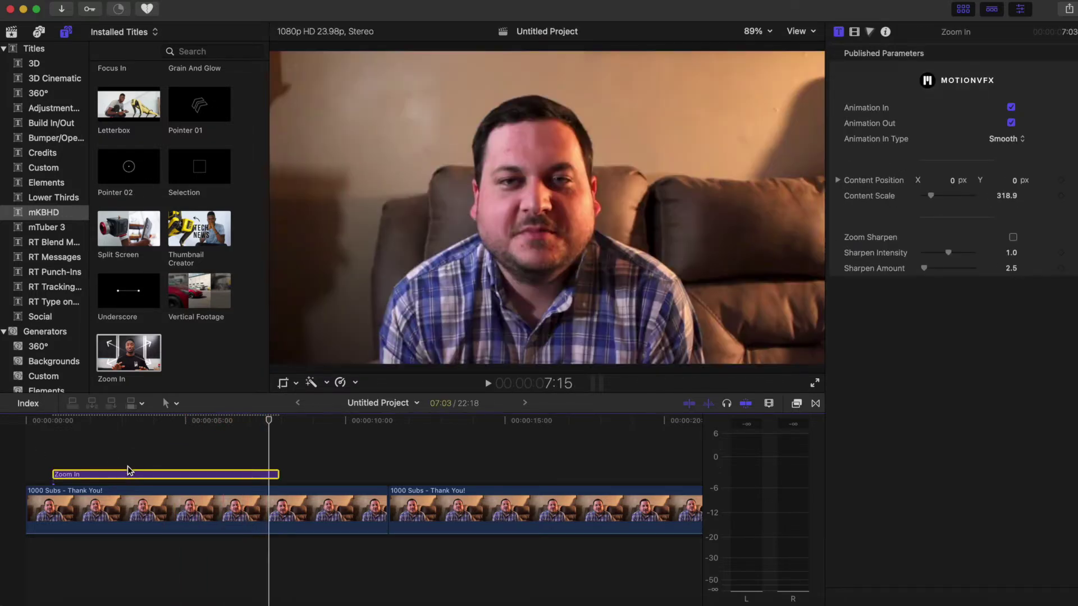
click(110, 438)
click(124, 438)
click(125, 474)
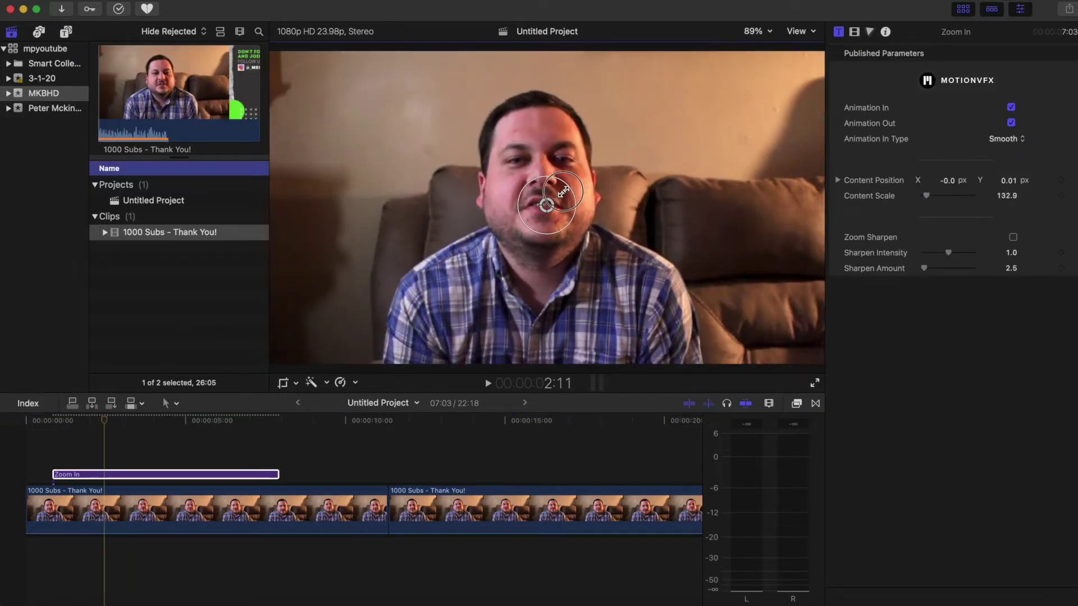
mouse_move(563, 192)
mouse_down()
mouse_move(600, 164)
mouse_move(559, 205)
mouse_up()
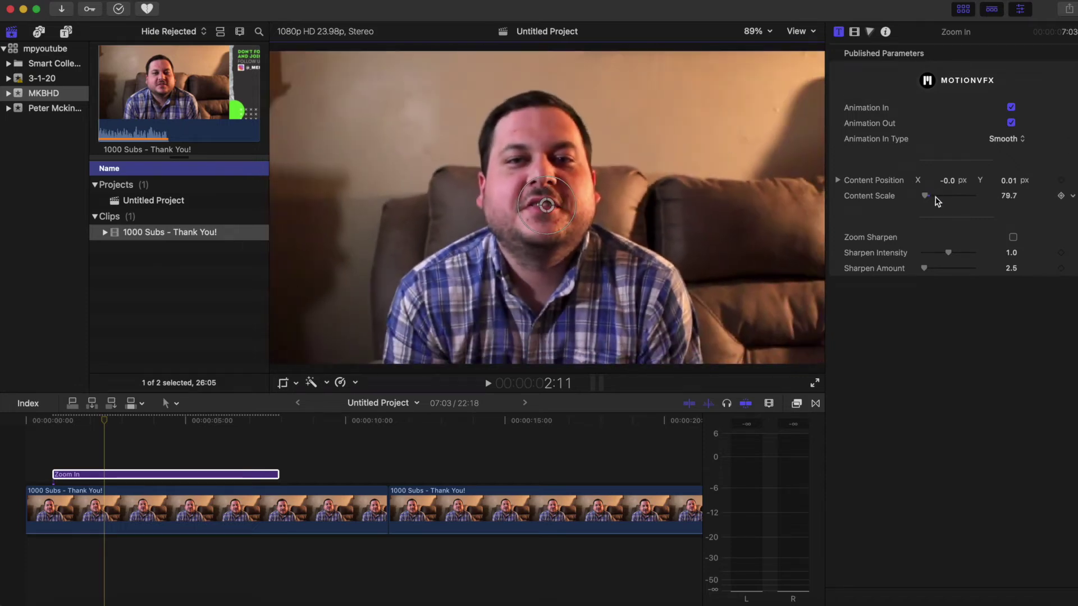
mouse_move(926, 199)
mouse_down()
mouse_move(941, 196)
mouse_move(923, 196)
mouse_up()
drag(568, 185, 579, 178)
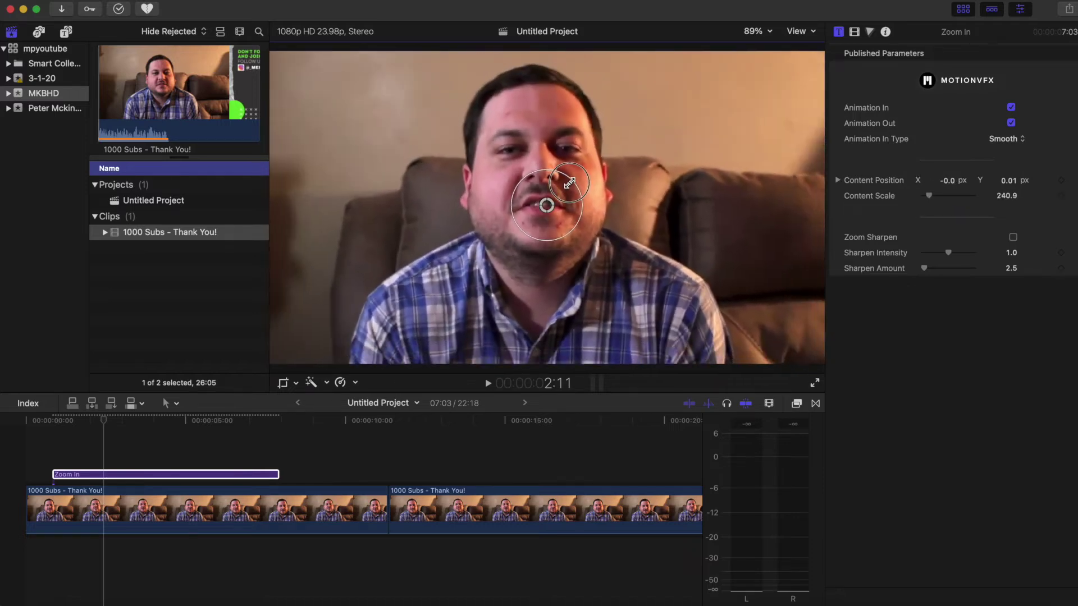
drag(569, 182, 662, 220)
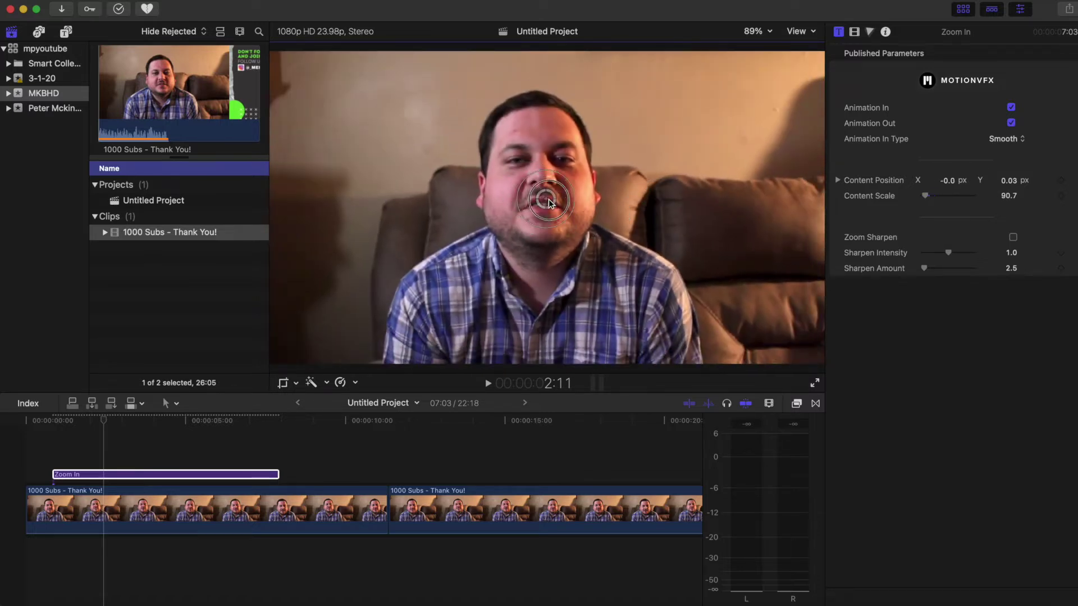
drag(550, 203, 578, 184)
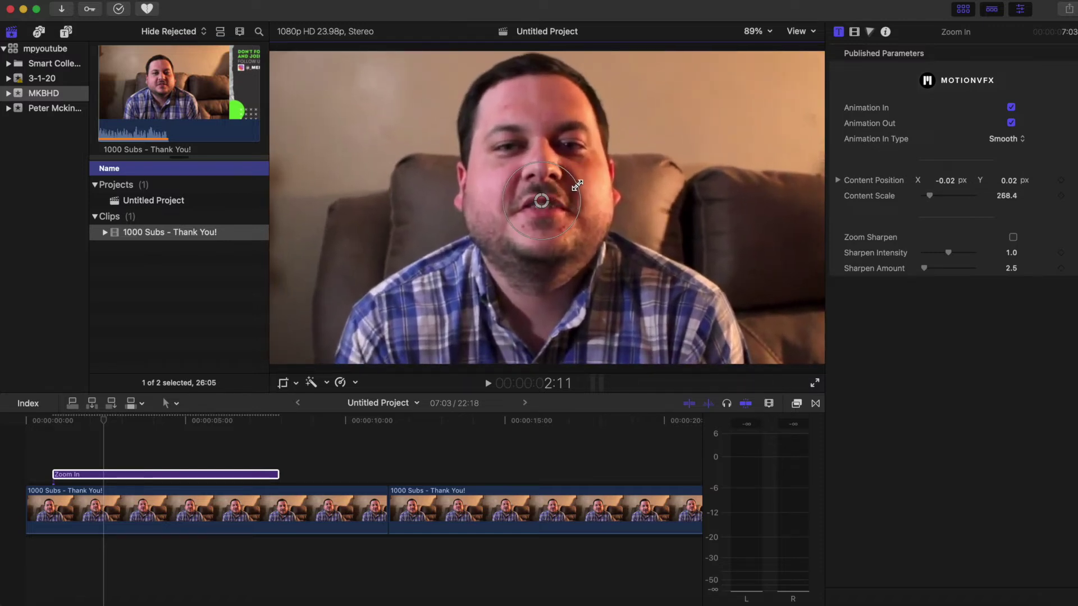
click(810, 35)
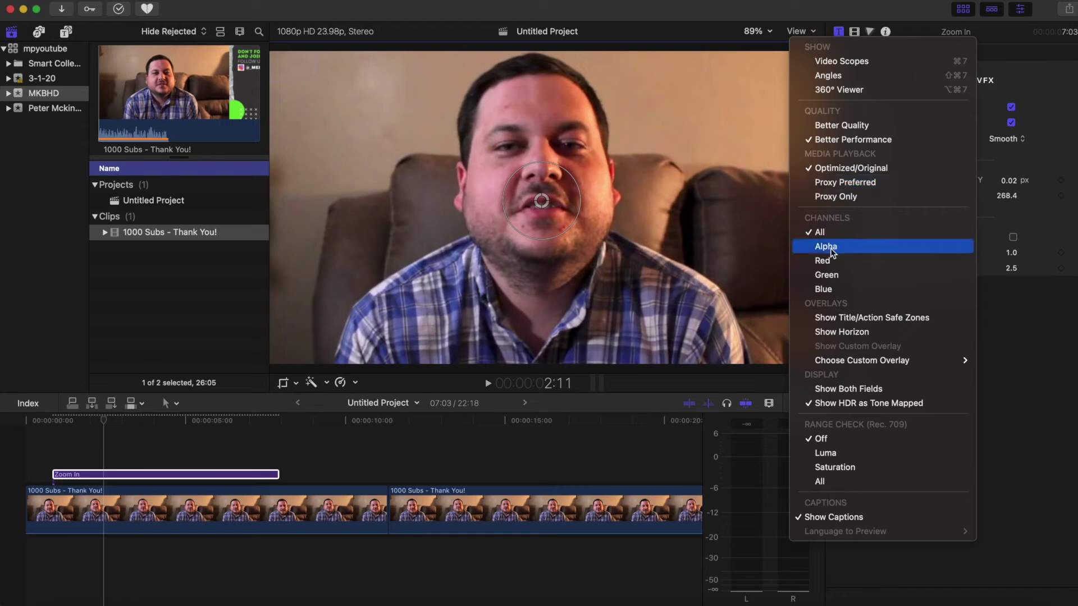
click(833, 331)
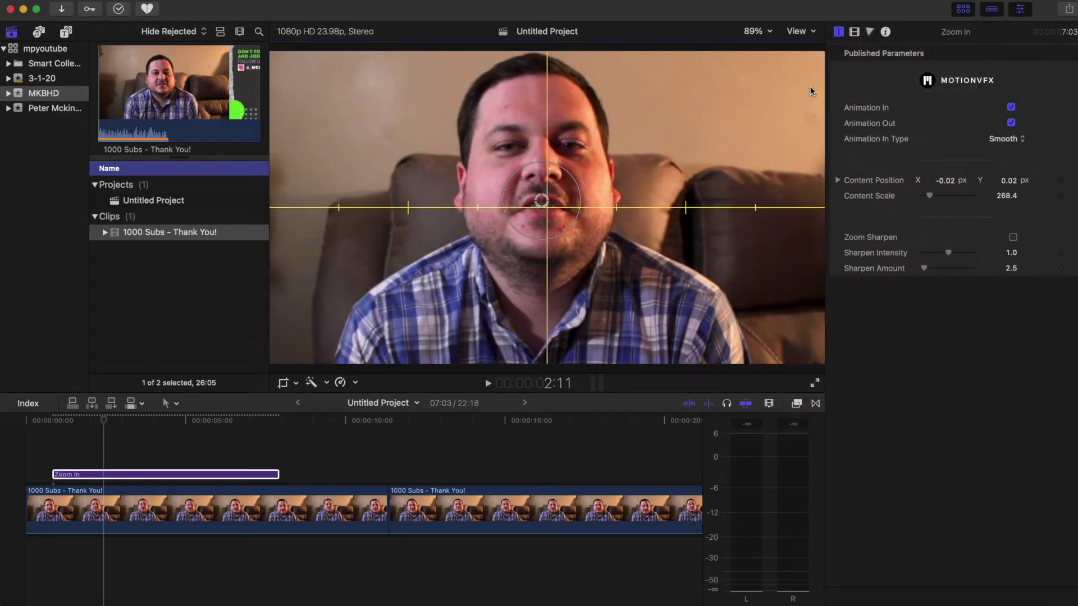
click(800, 33)
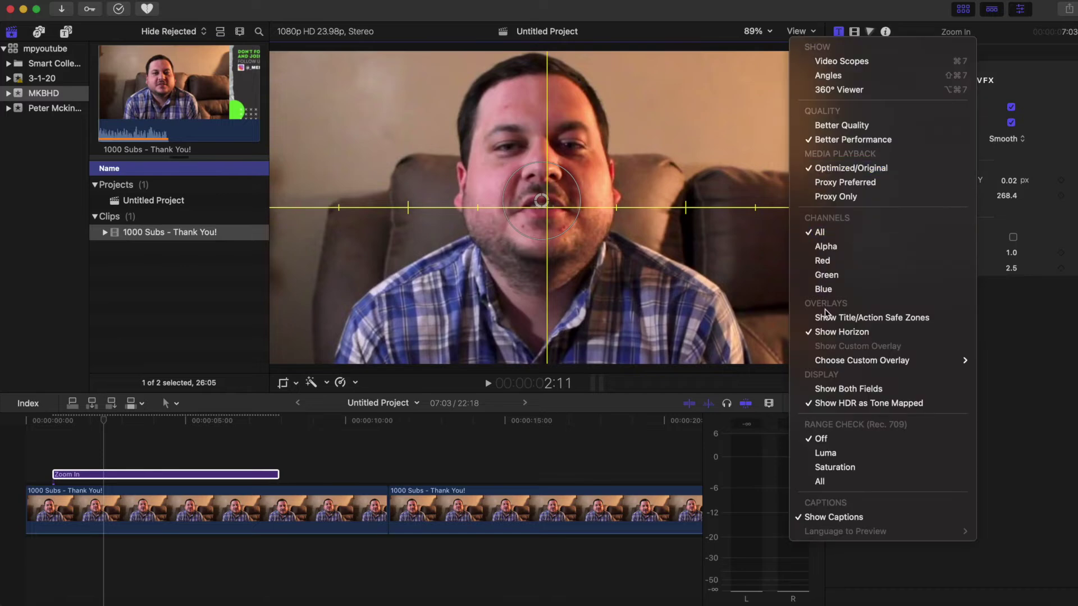
click(825, 332)
- Trim the Zoom In title to 06:00 and preview it from the project start
click(87, 431)
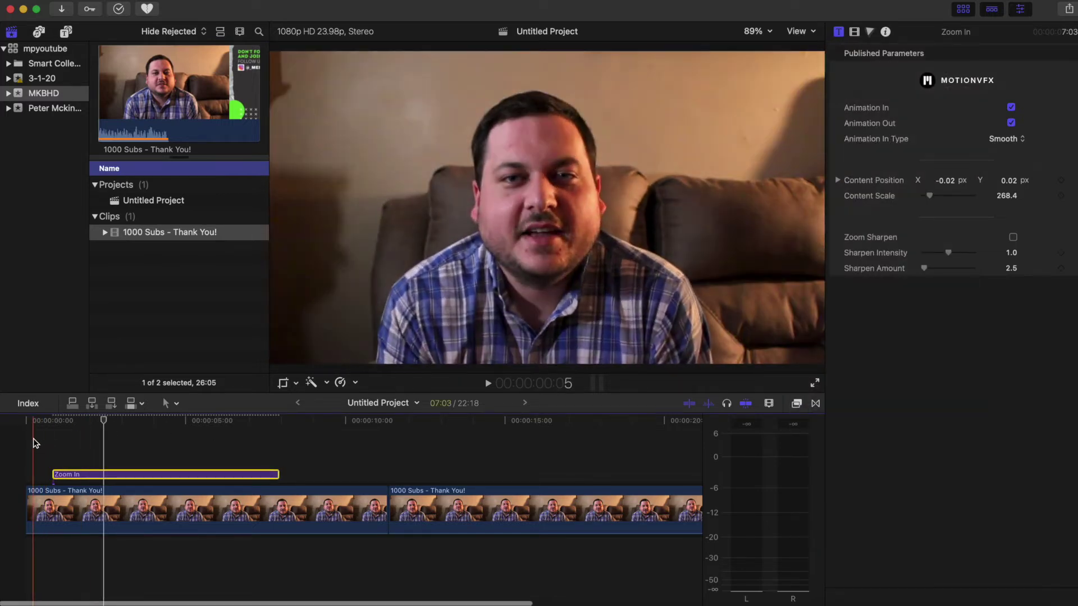
click(32, 439)
key(Home)
key(space)
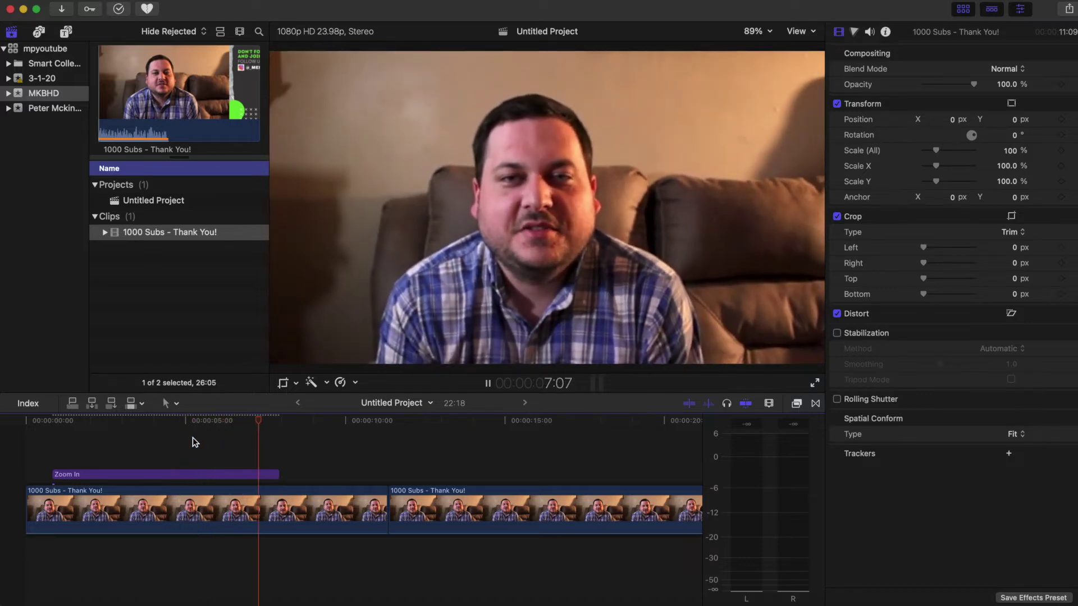
drag(278, 475, 197, 475)
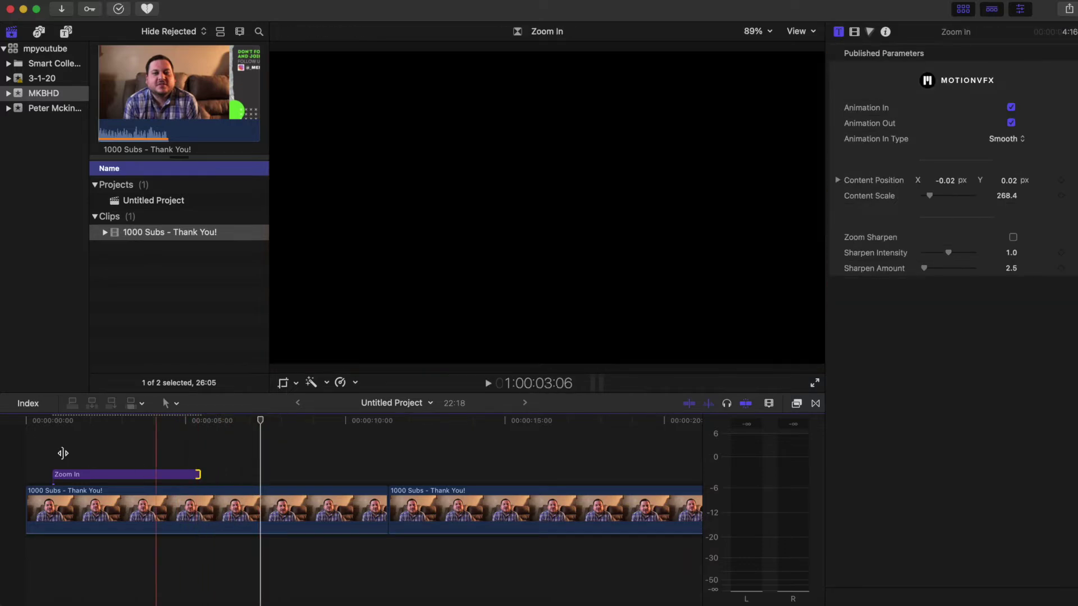
click(16, 447)
key(space)
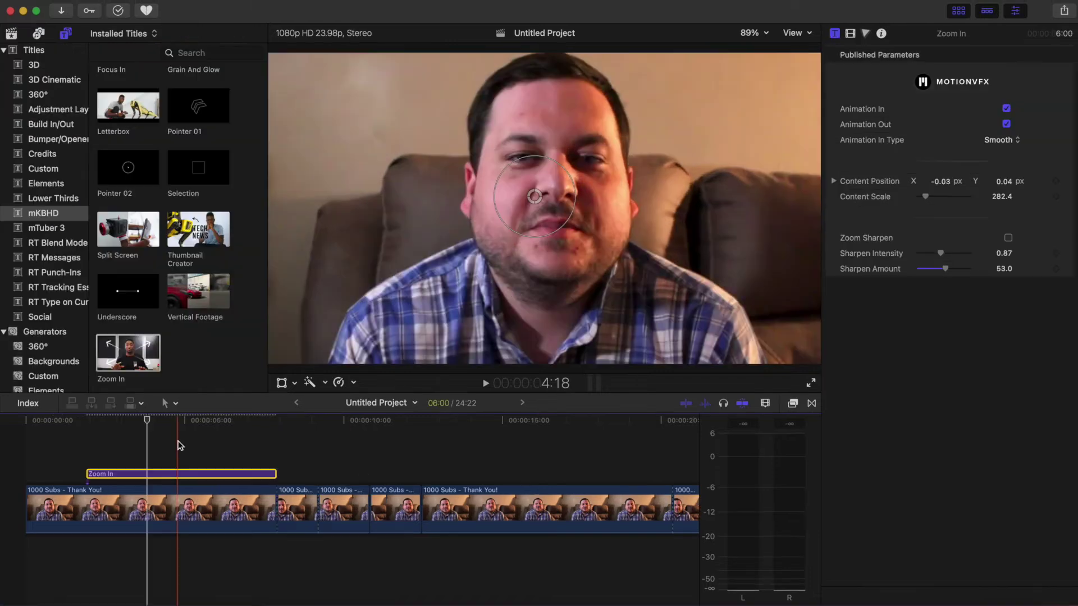
- Drag the mKBHD Constant Zoom title onto the timeline above the later clips
scroll(177, 443, right, 5)
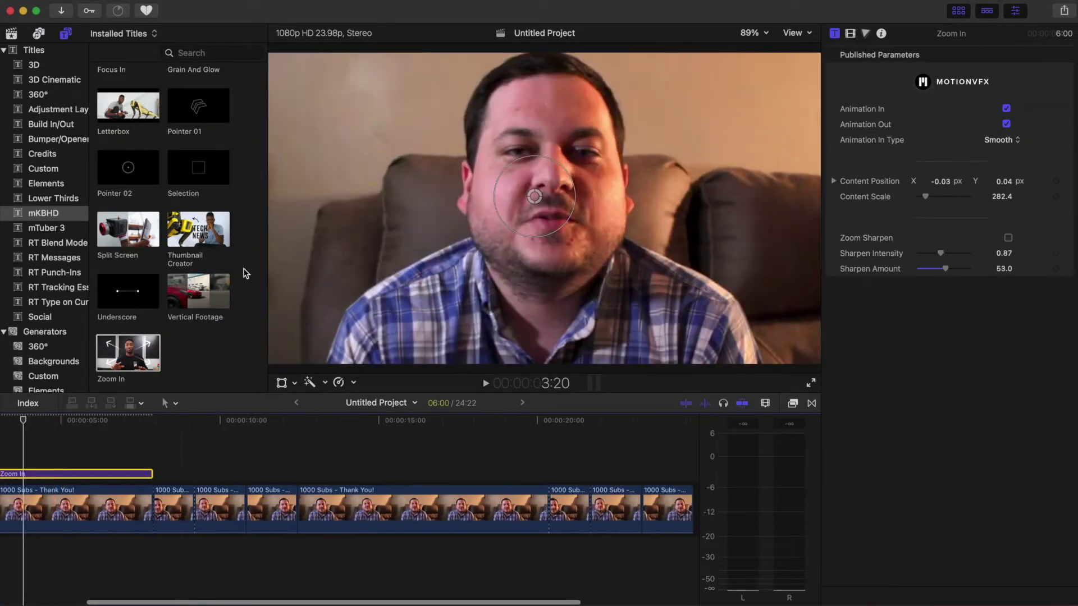
scroll(245, 273, up, 5)
scroll(244, 273, up, 2)
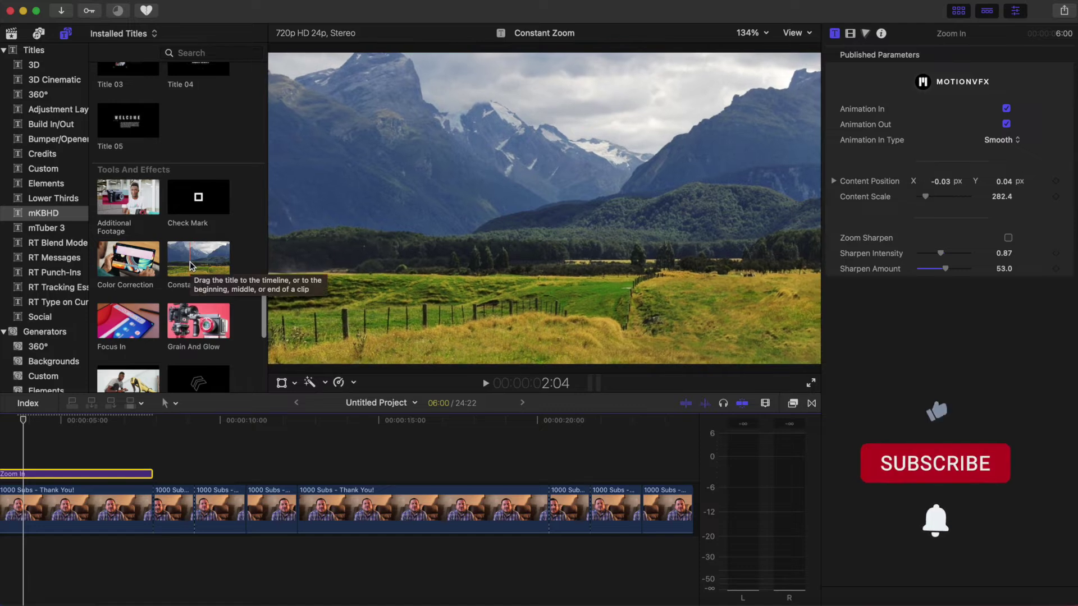
drag(189, 266, 347, 470)
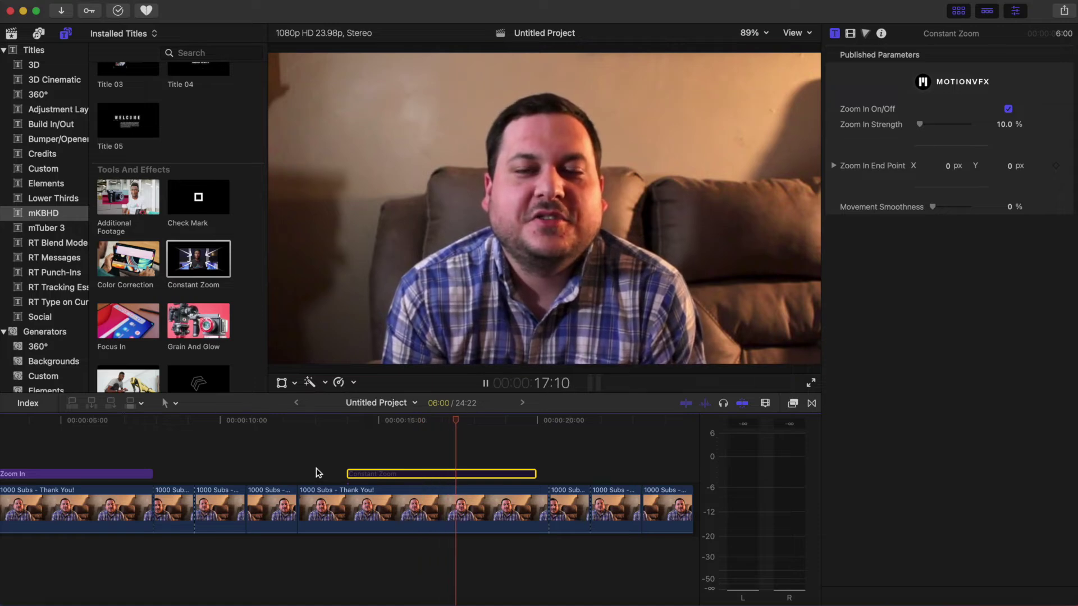
- Preview Constant Zoom, move its target onto the speaker's mouth, and raise Zoom In Strength
key(space)
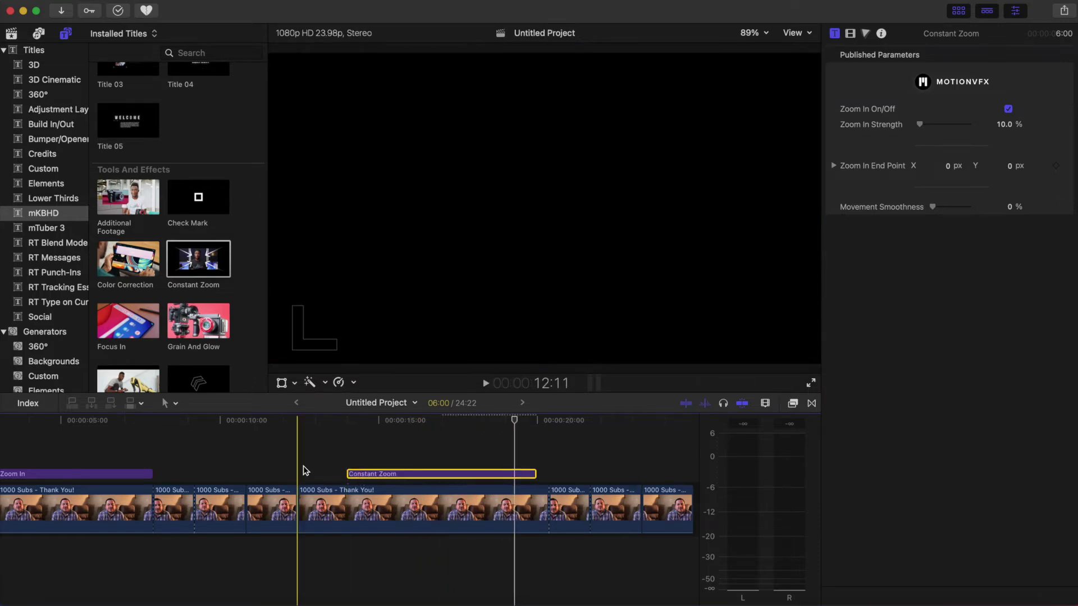
key(space)
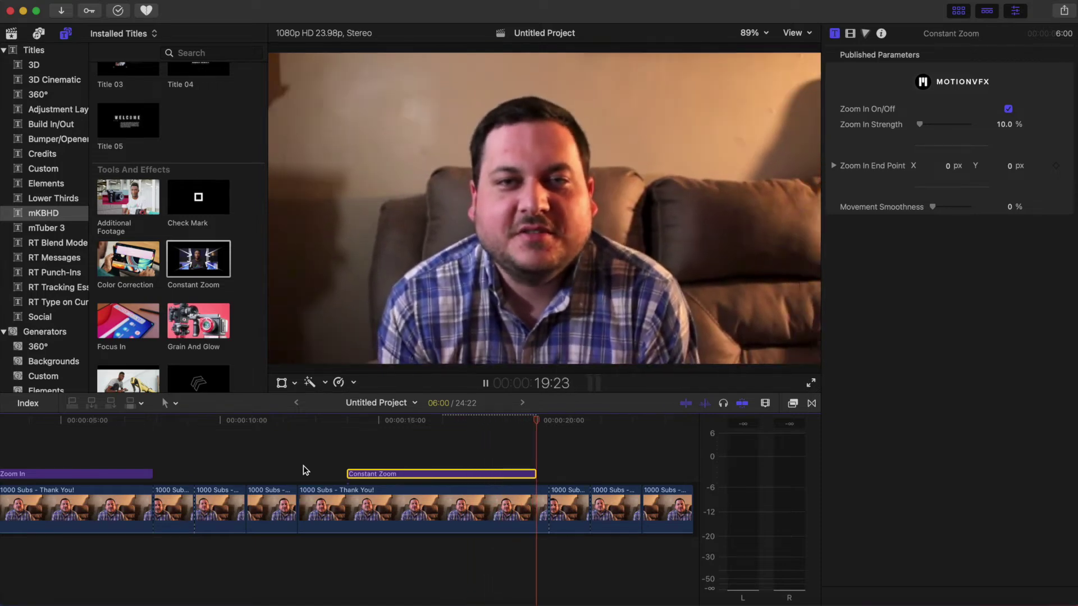
key(space)
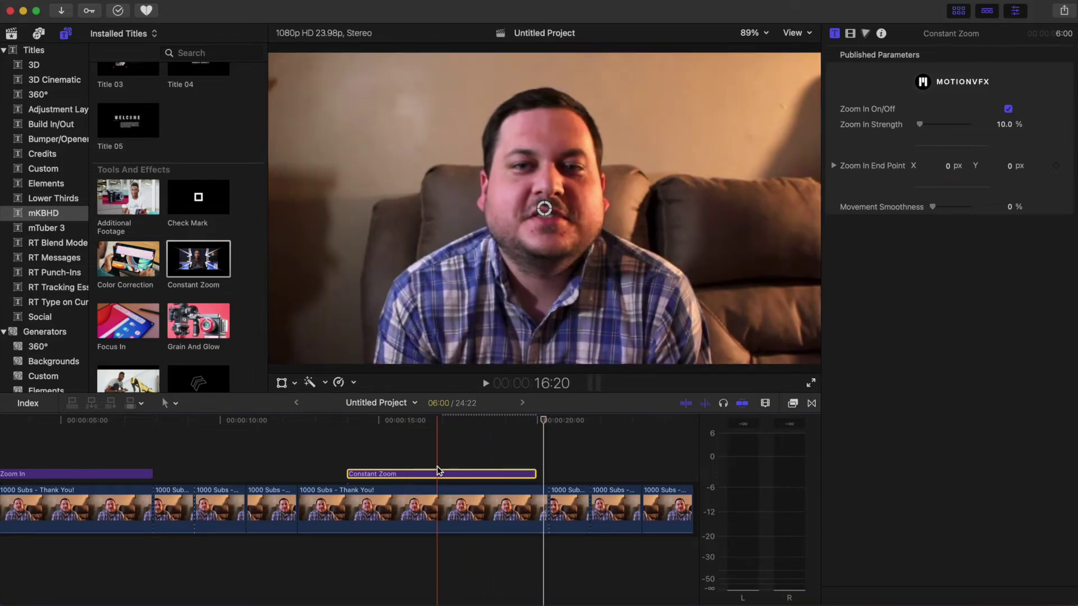
click(422, 474)
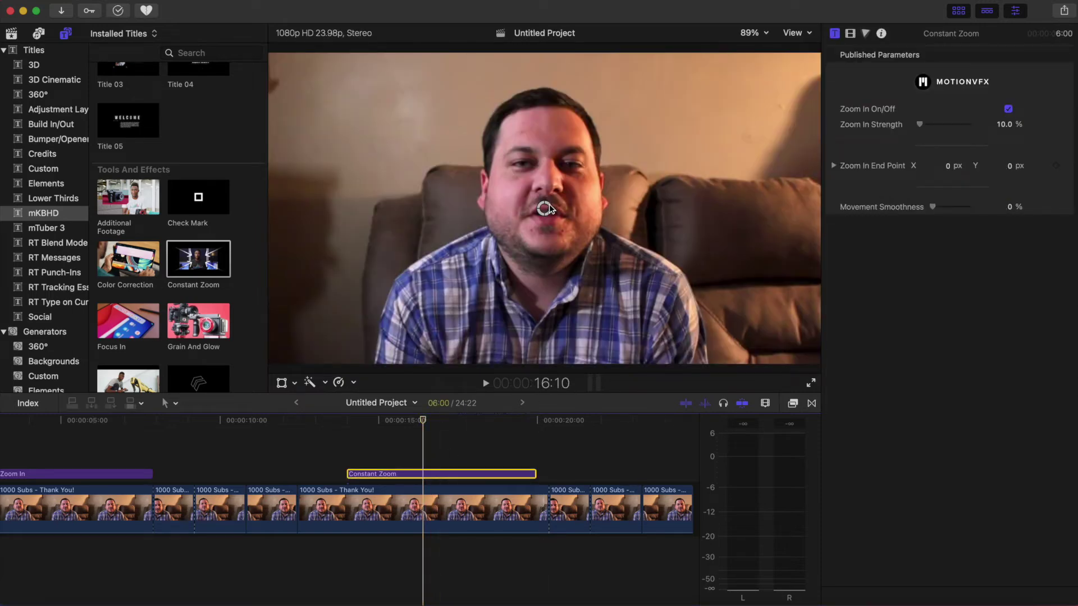
drag(550, 205, 536, 180)
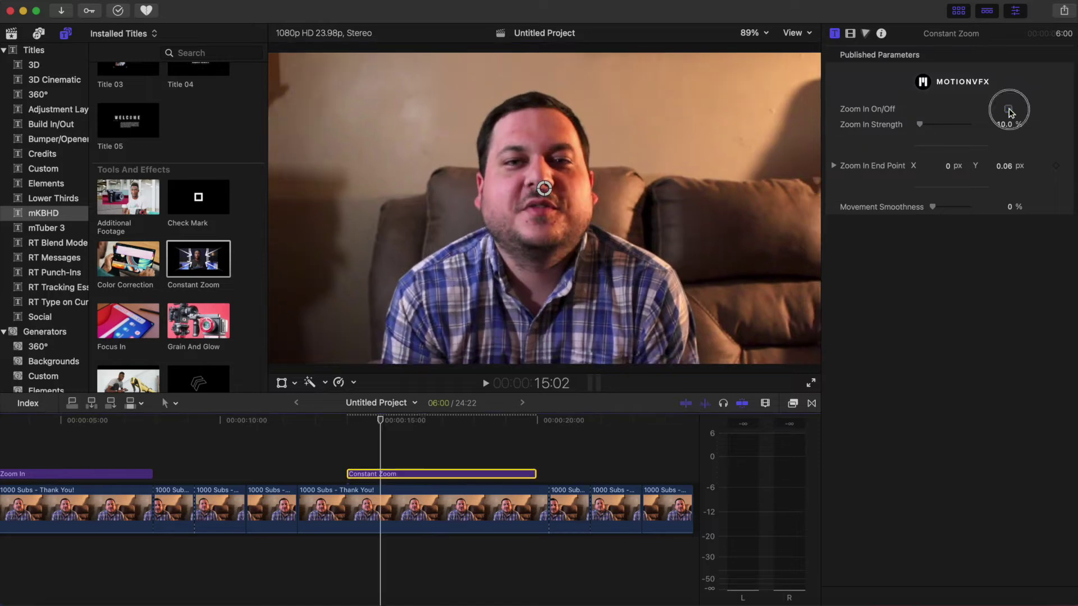
drag(920, 124, 943, 123)
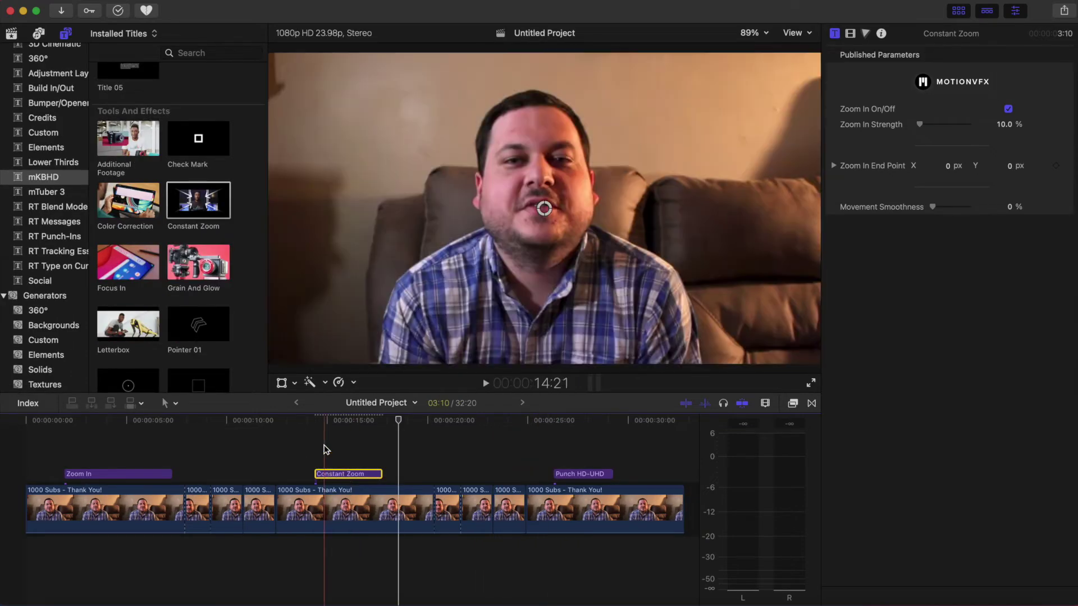
- Review the Zoom In title's settings and preview its zoom
click(330, 474)
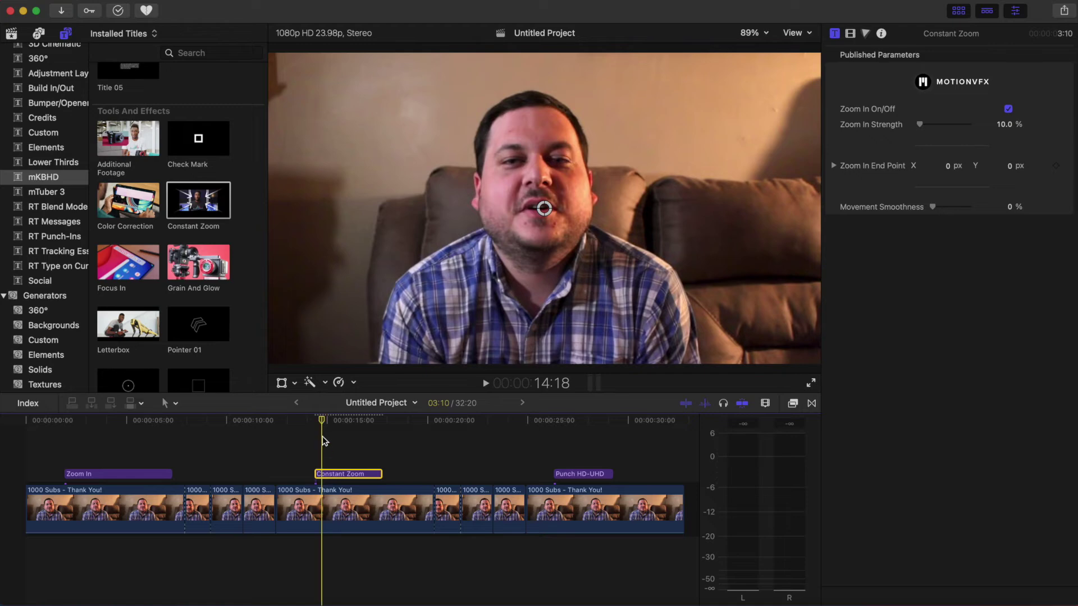
click(84, 476)
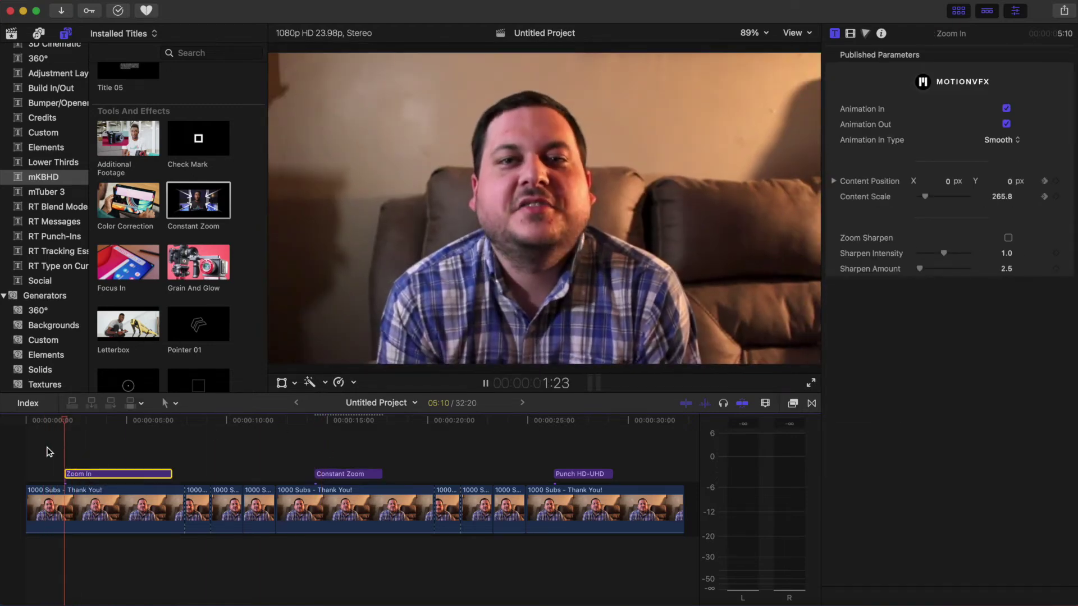
click(89, 478)
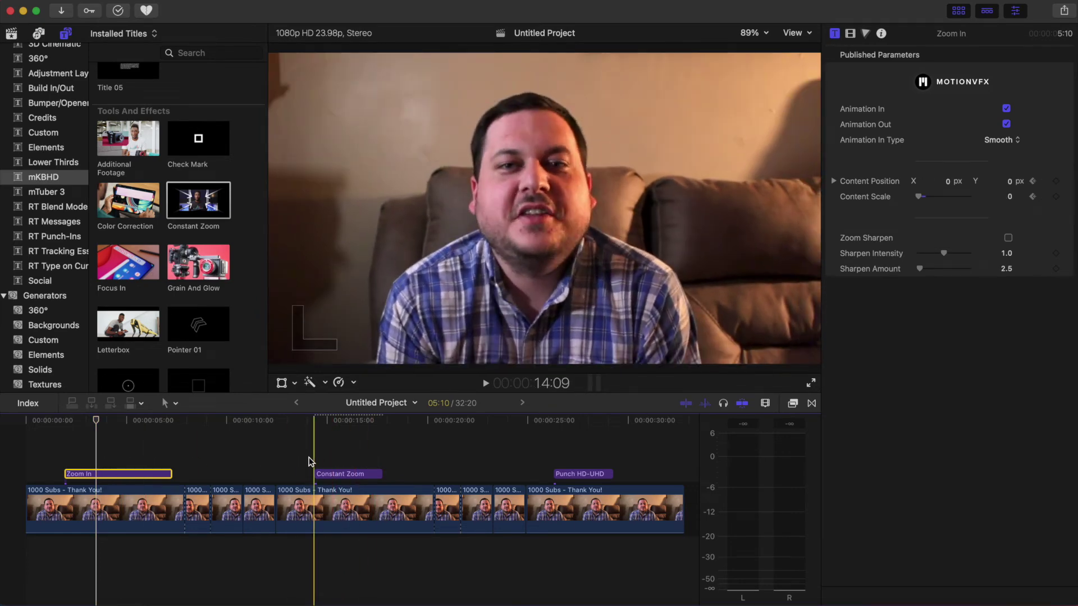
key(space)
- Set Constant Zoom's Zoom In Strength to 51.38% and extend the title to 03:19
click(344, 473)
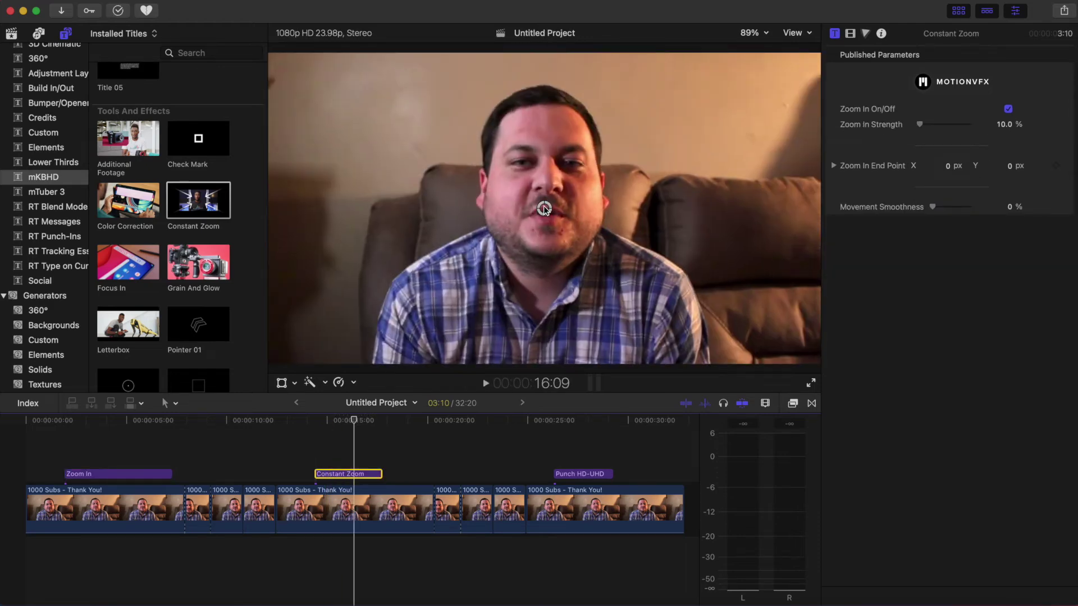
mouse_move(921, 125)
mouse_down()
mouse_move(954, 124)
mouse_move(916, 124)
mouse_up()
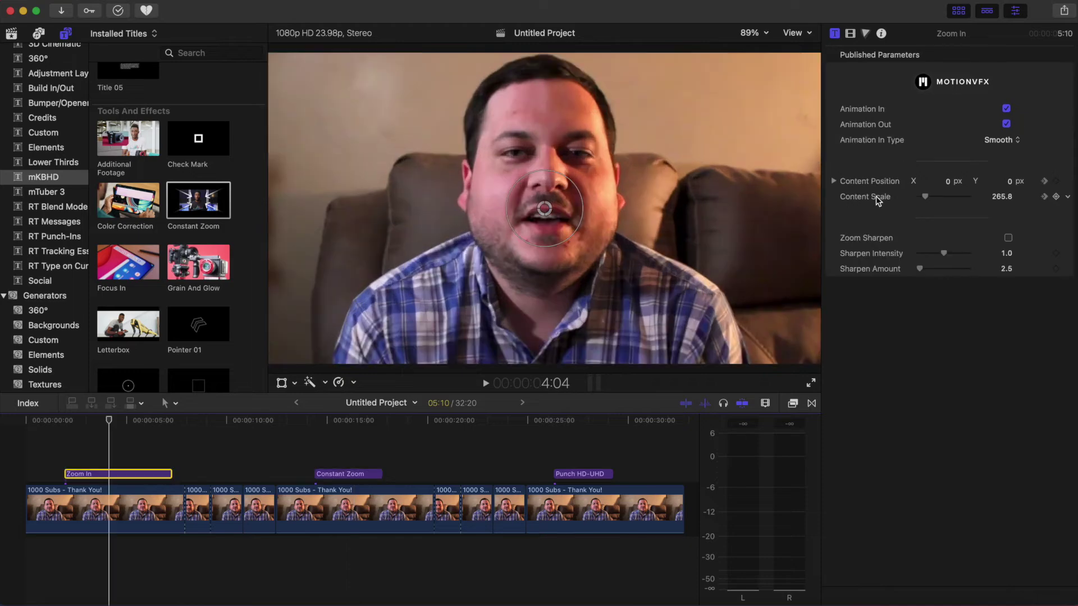
click(305, 474)
key(space)
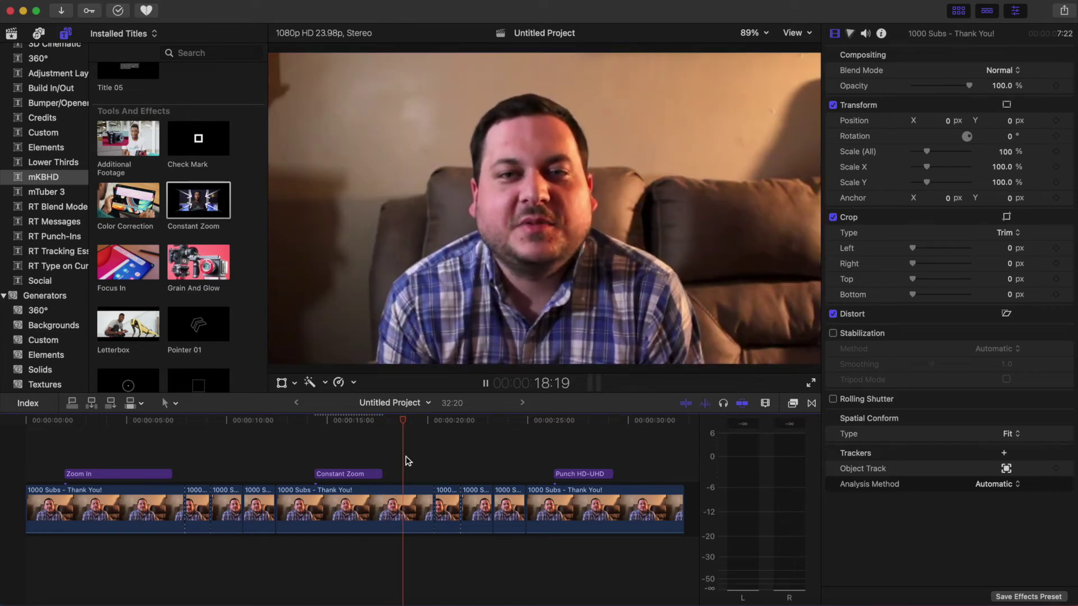
drag(382, 474, 422, 474)
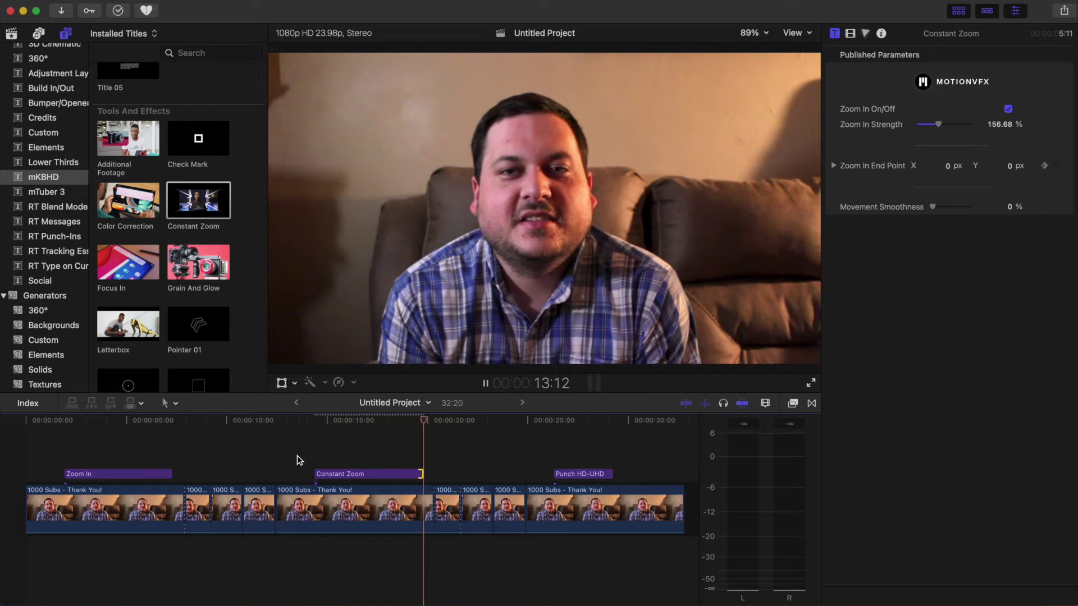
key(space)
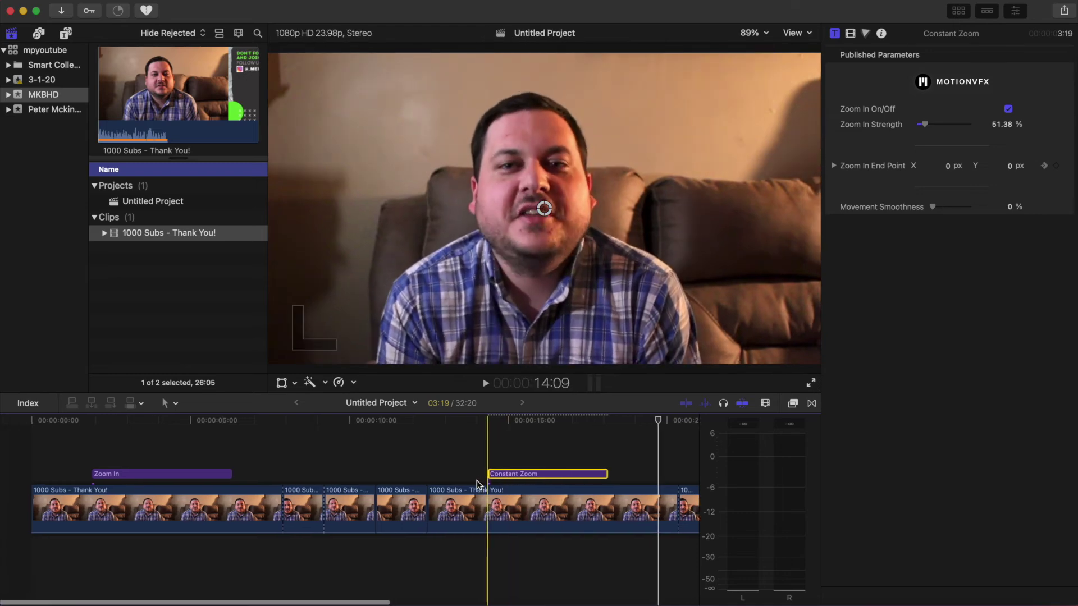
- Add the RT Punch-Ins Punch HD-UHD title above the later clips and trim it to three seconds
scroll(152, 473, right, 10)
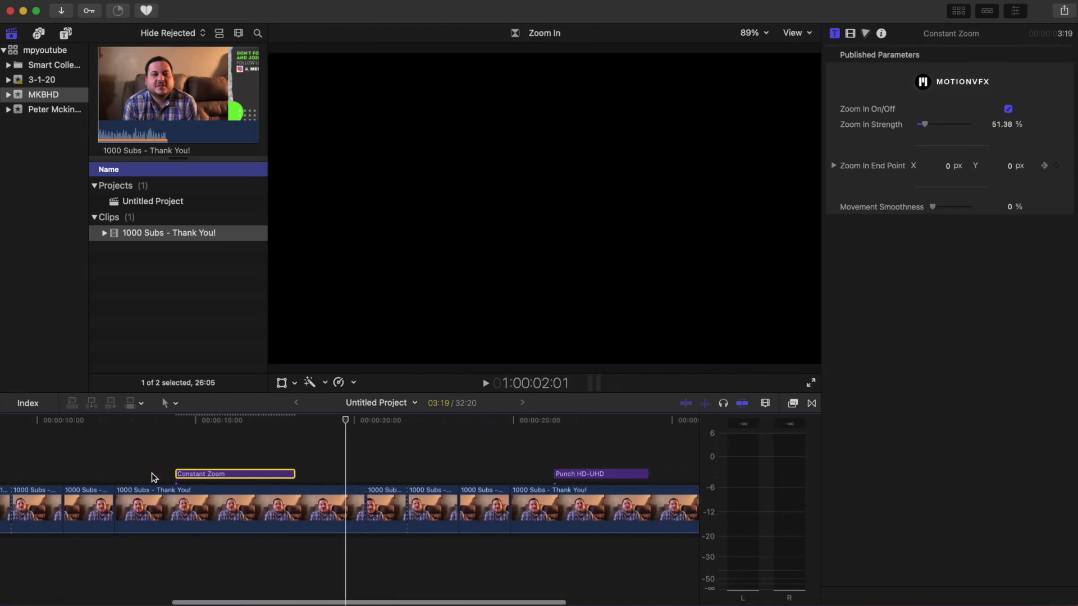
scroll(436, 453, right, 1)
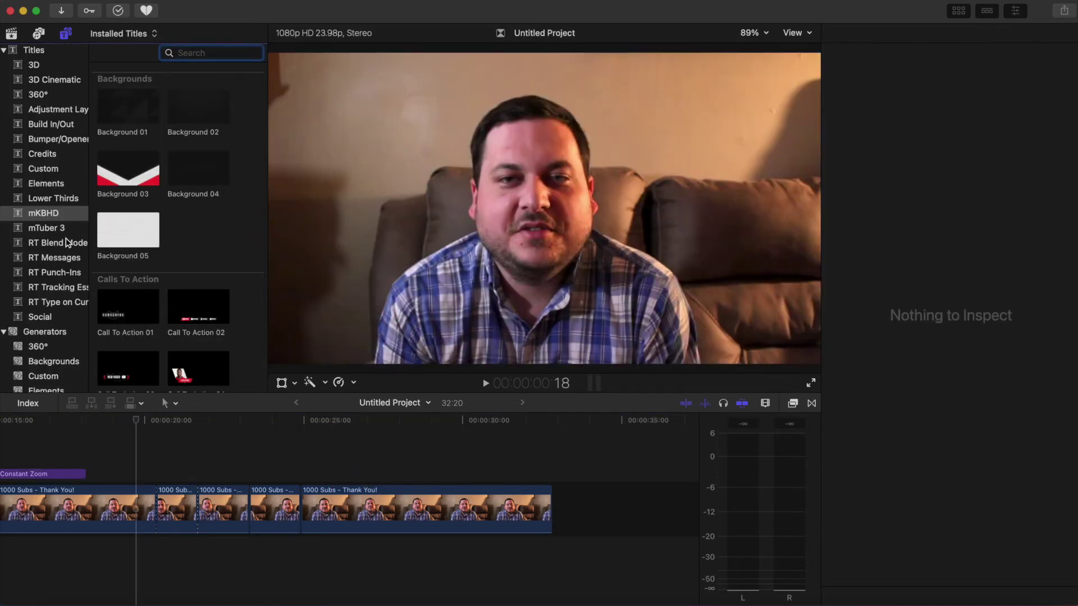
click(56, 272)
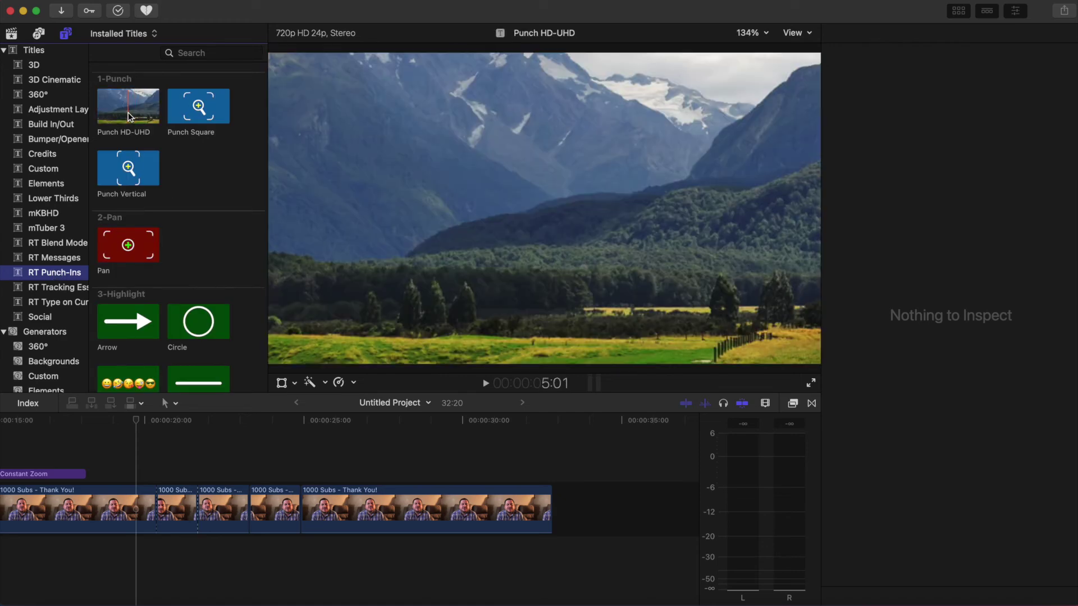
drag(121, 112, 349, 464)
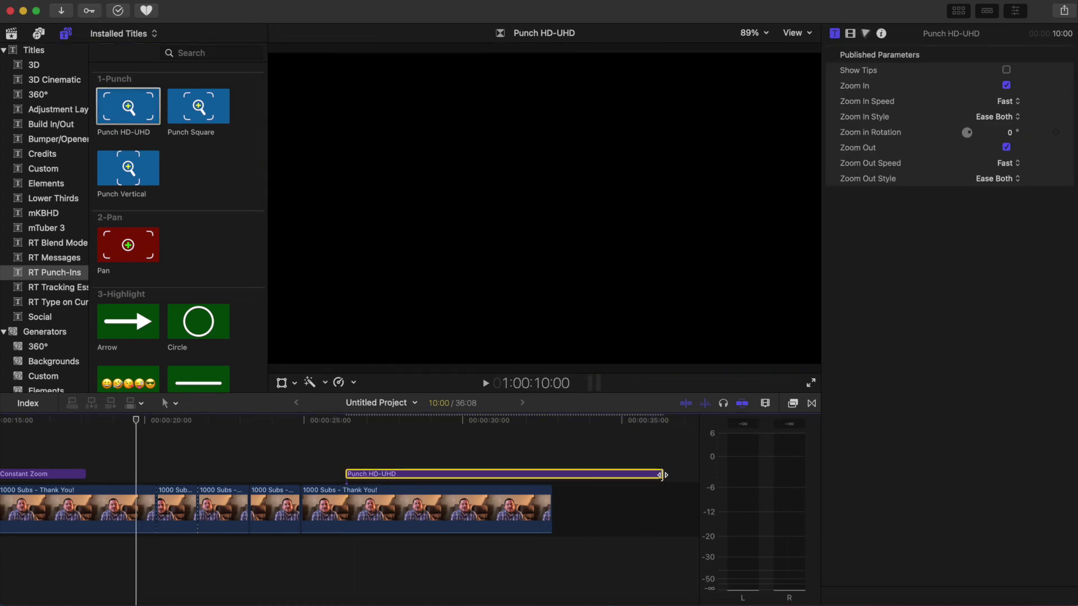
drag(663, 475, 437, 475)
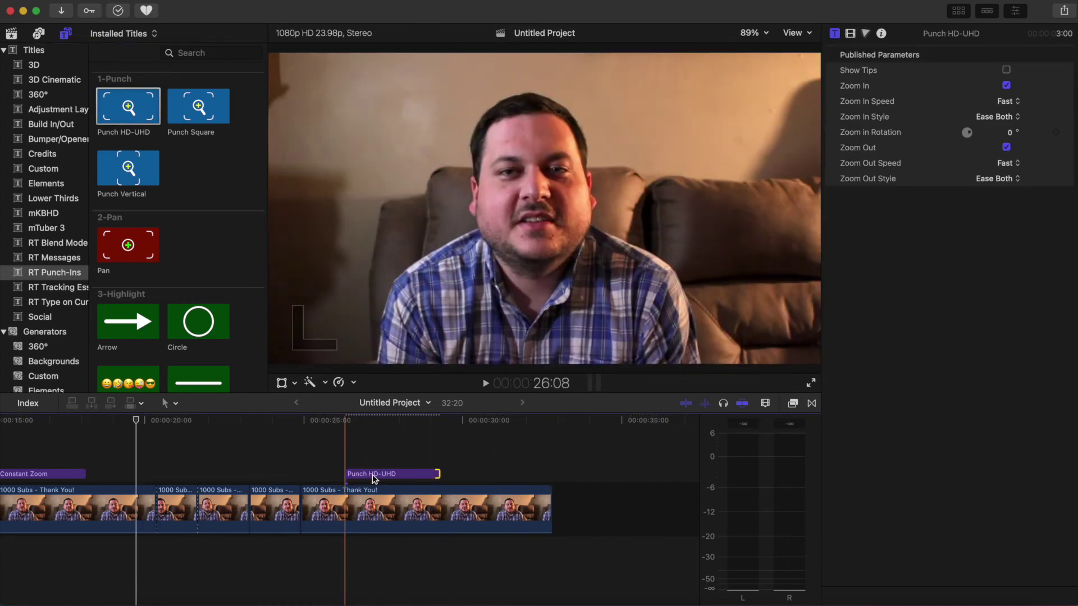
- Resize the Punch HD-UHD punch-in frame and shift it to a wider area over the speaker
click(397, 473)
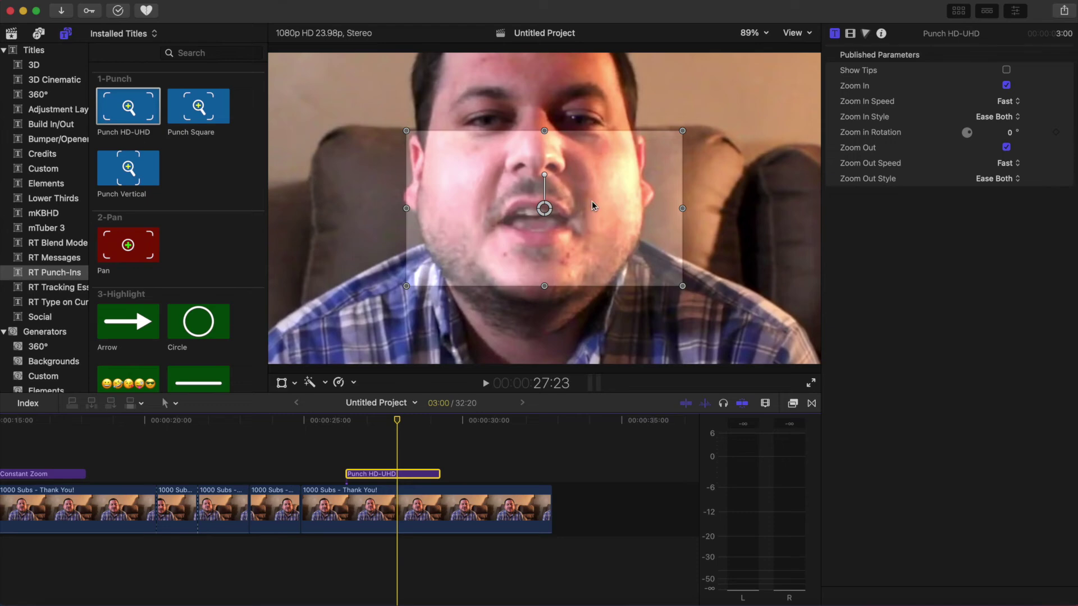
drag(681, 285, 660, 274)
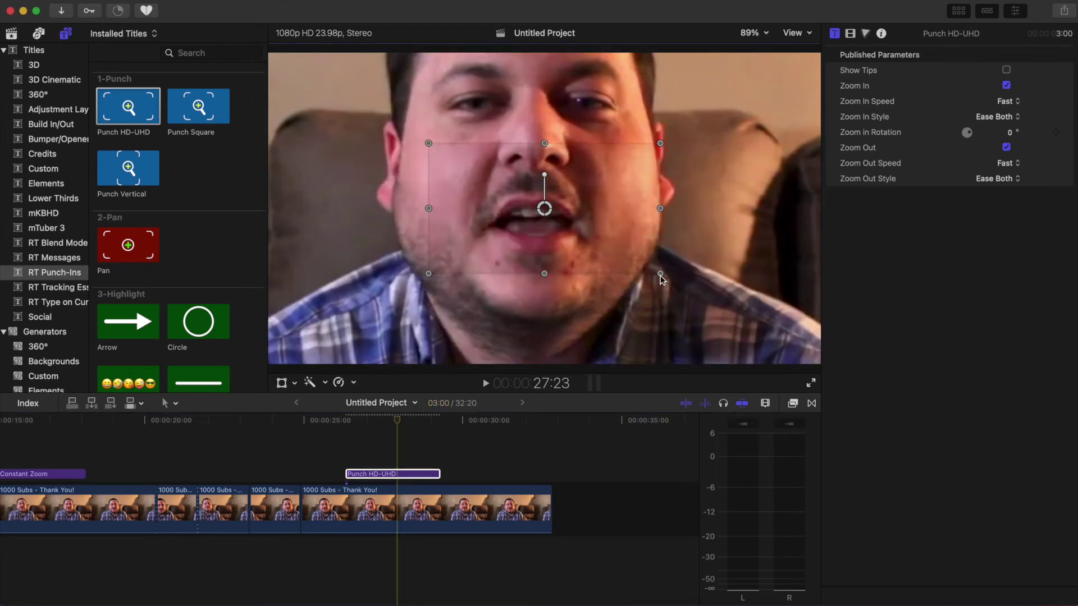
drag(661, 274, 650, 221)
click(315, 439)
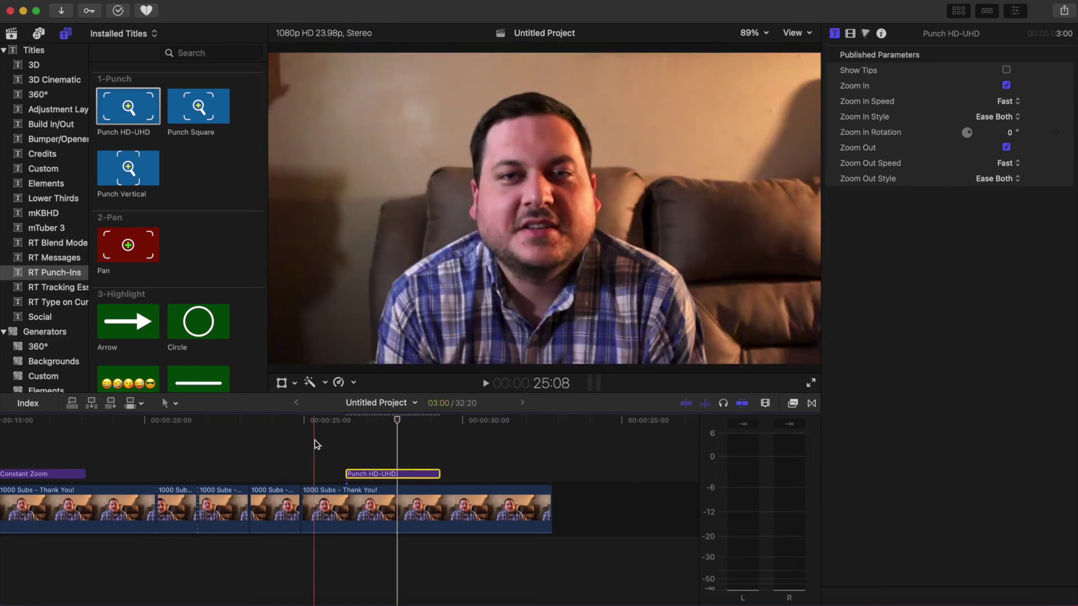
scroll(317, 445, left, 10)
- Drag the Zoom In title's onscreen control until Content Position reads X 0.0, Y 0.05 px
scroll(316, 444, left, 3)
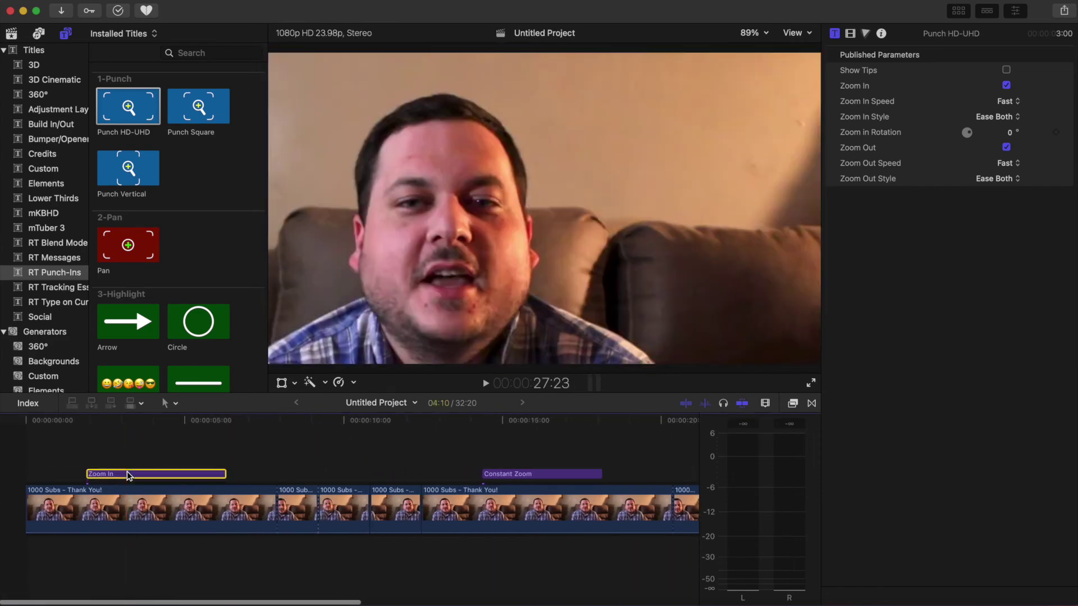
click(137, 421)
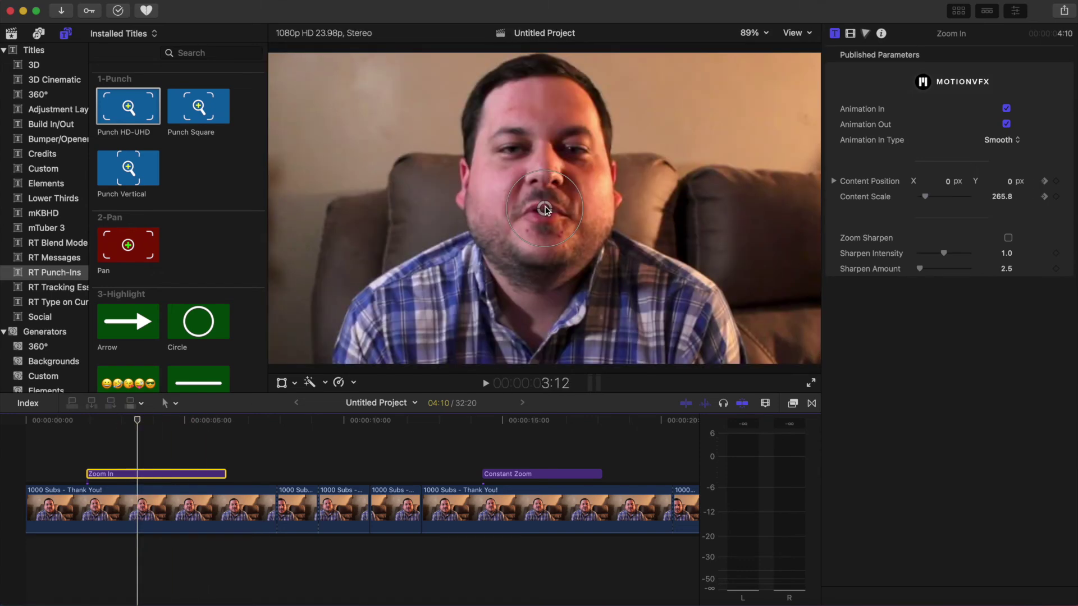
drag(525, 206, 873, 20)
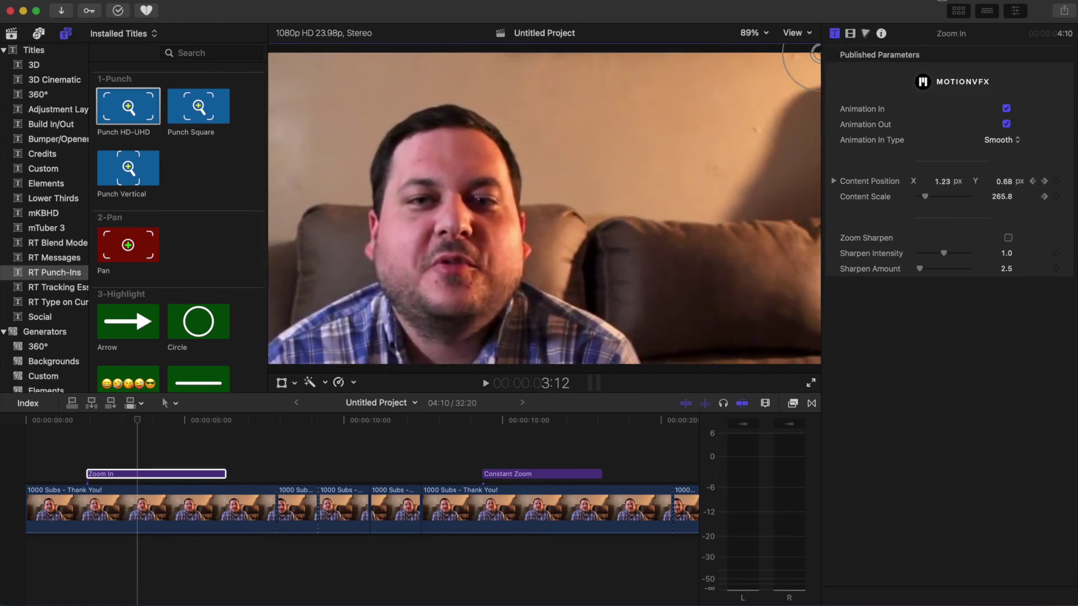
drag(931, 3, 547, 188)
click(461, 435)
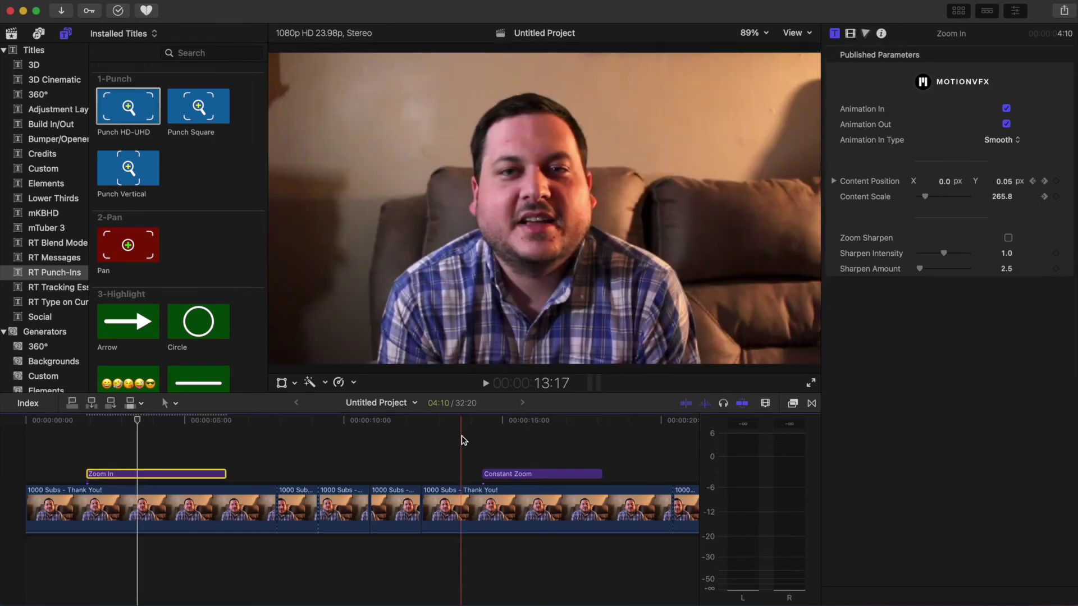
scroll(461, 436, right, 5)
scroll(462, 435, right, 5)
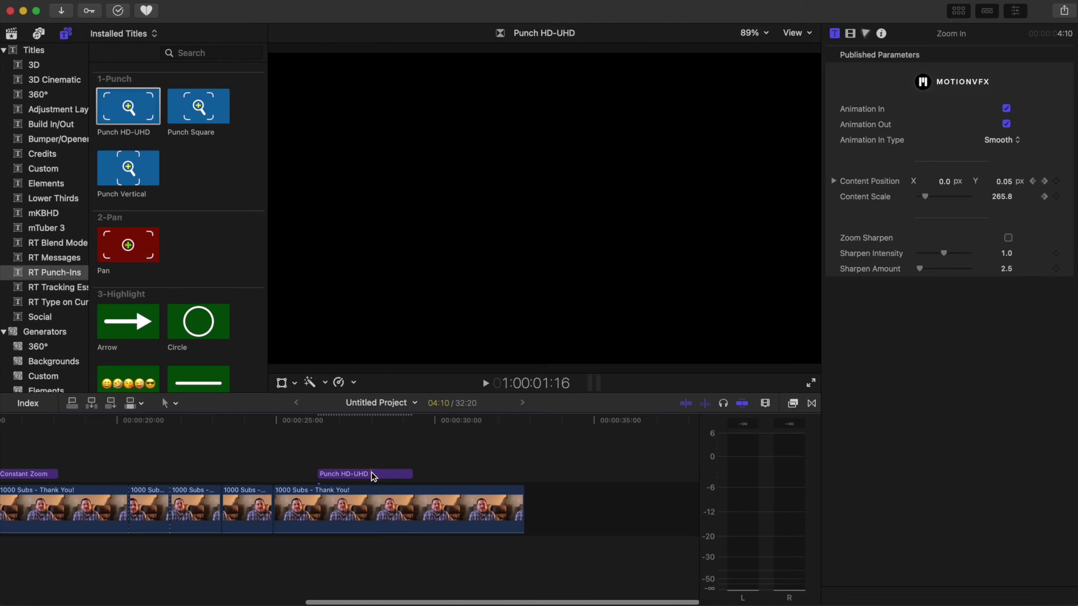
- Move the Punch HD-UHD punch-in frame higher in the picture
click(358, 475)
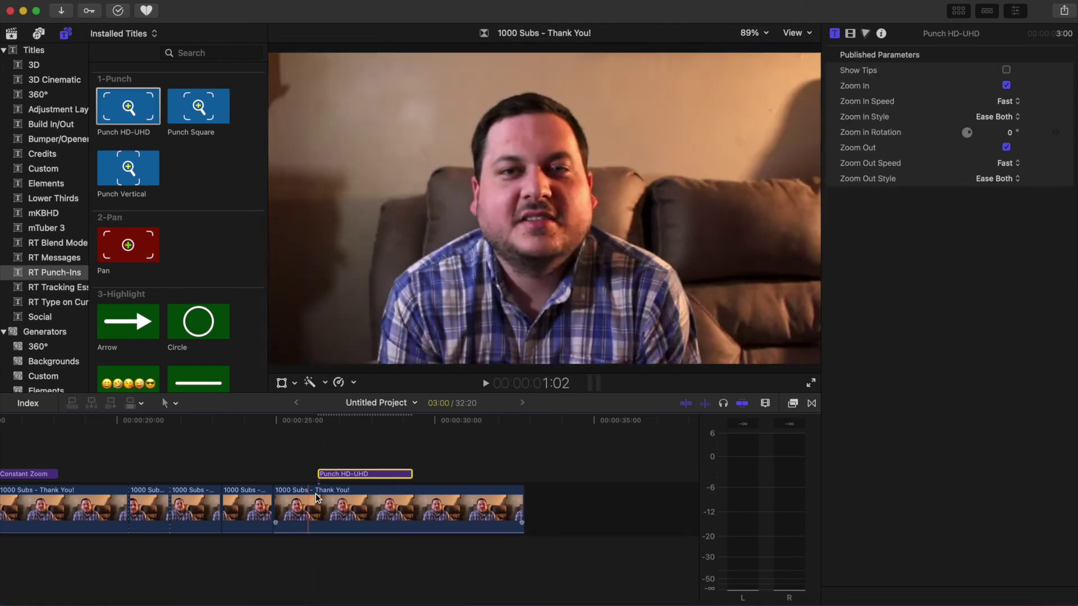
click(360, 474)
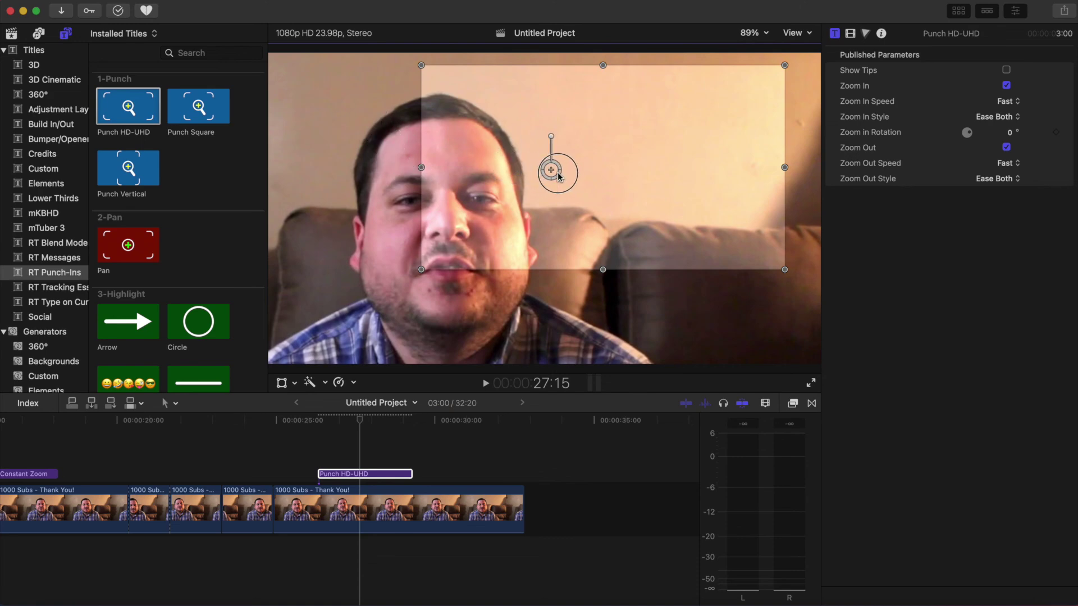
drag(616, 185, 319, 92)
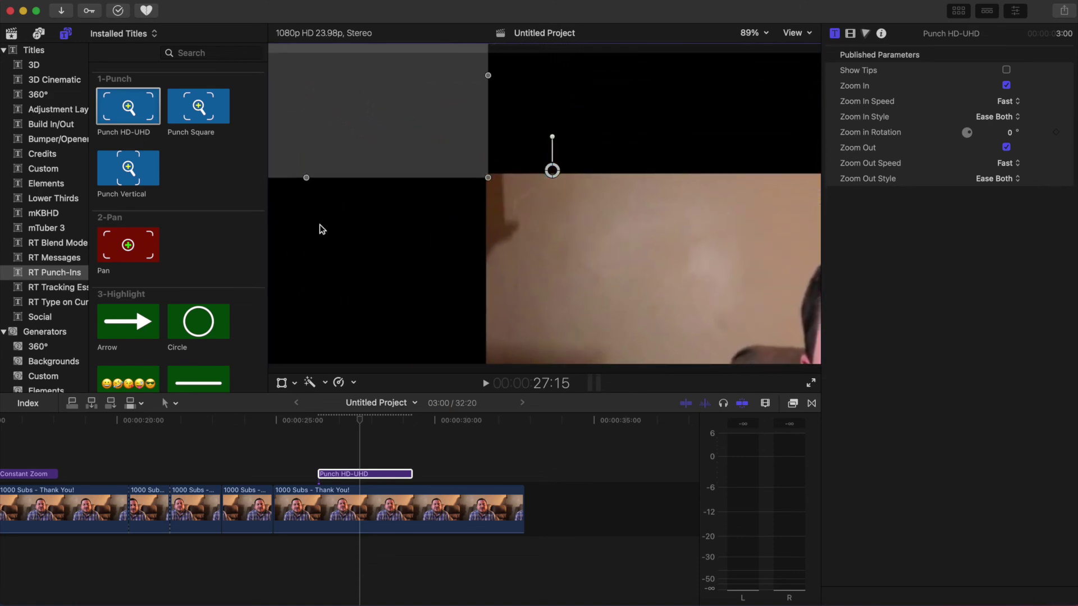
- Play back the punch-in section from just before the title to review it
click(278, 469)
key(space)
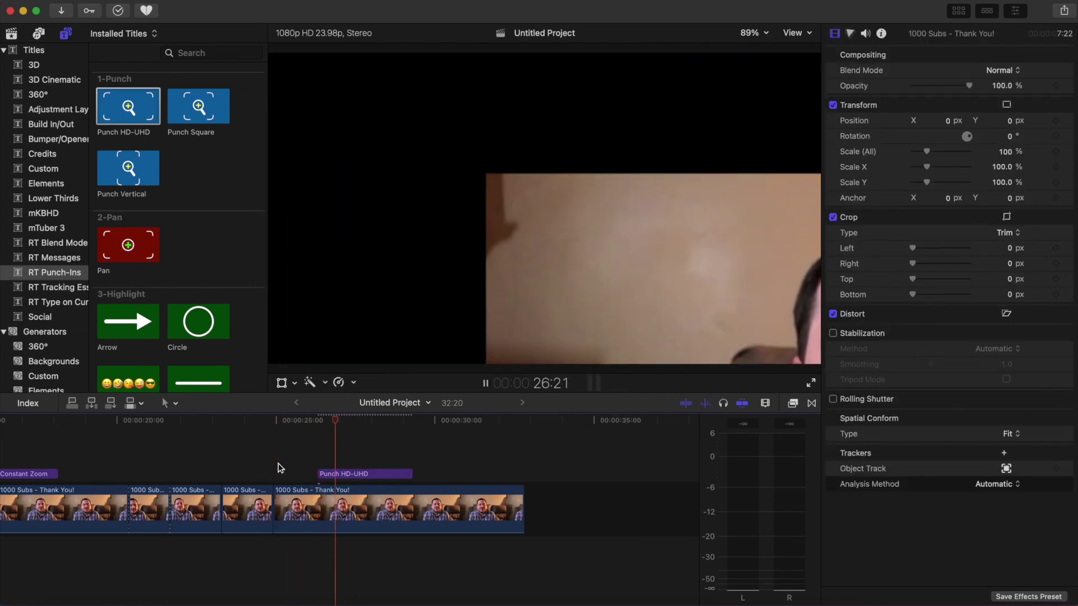
key(space)
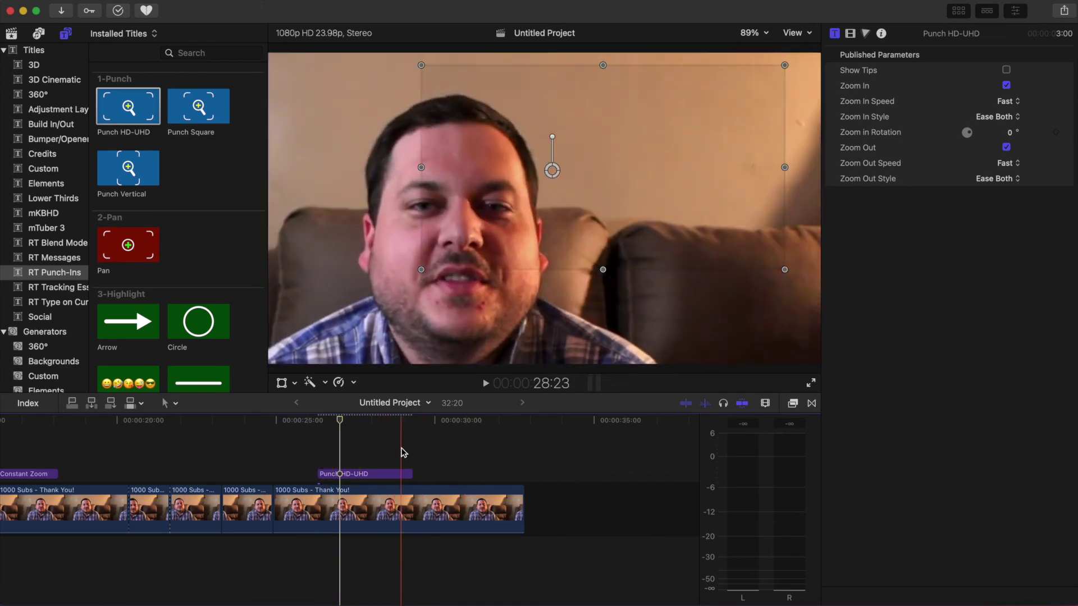
scroll(403, 453, left, 10)
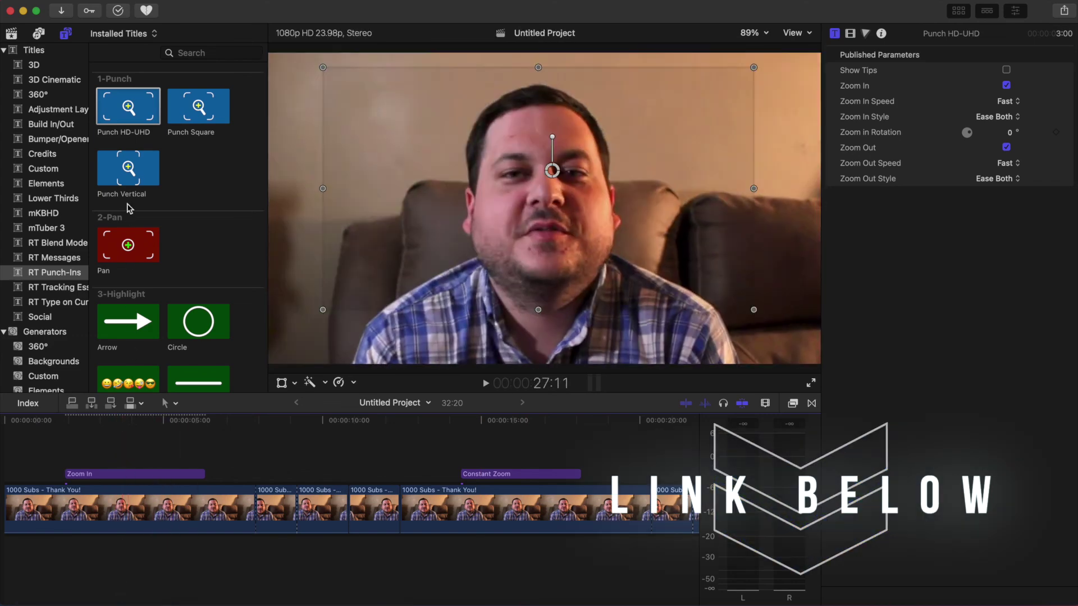
- Browse the mKBHD titles, including Call To Action and Intro, with the playhead at the timeline start
click(54, 214)
scroll(166, 232, down, 15)
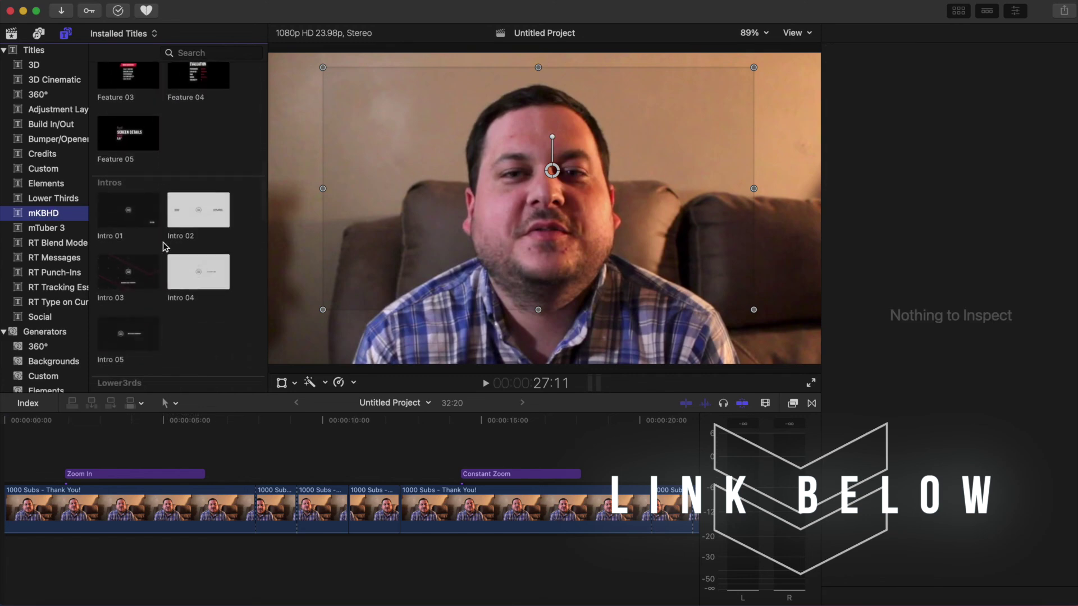
click(43, 462)
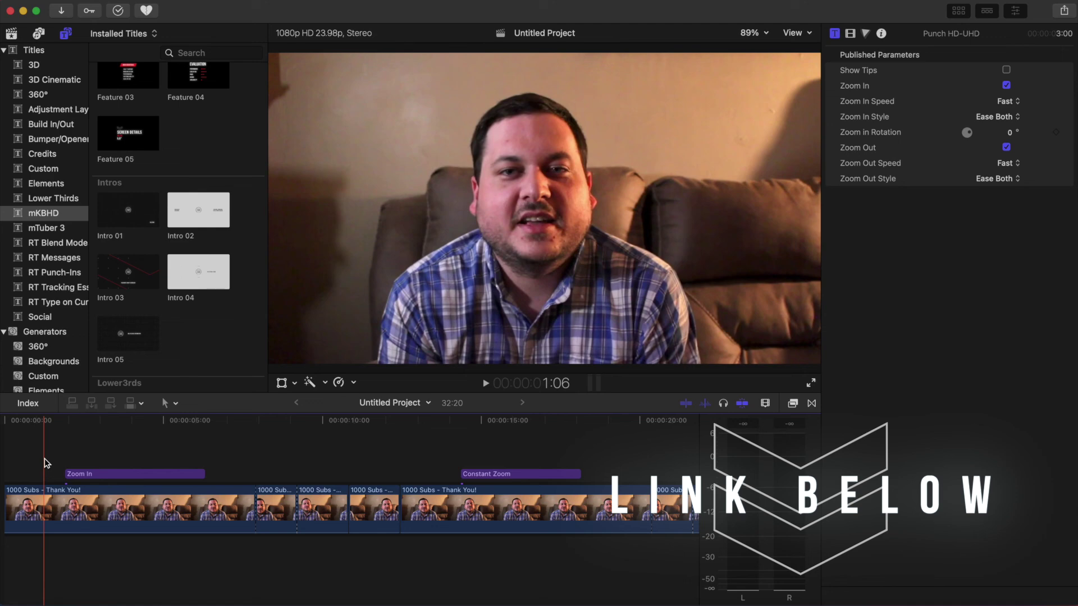
scroll(164, 343, up, 15)
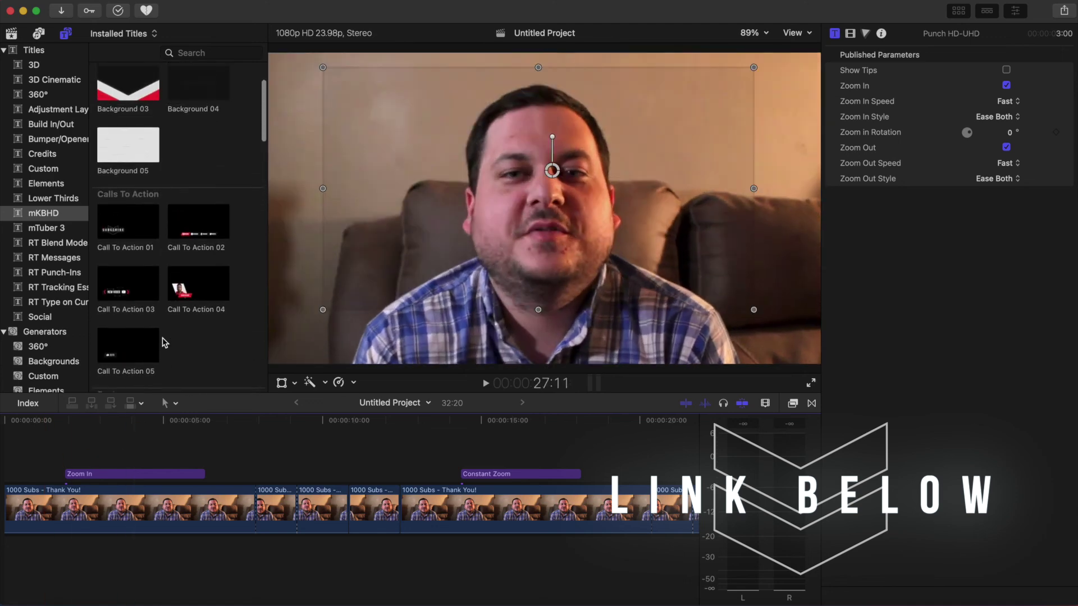